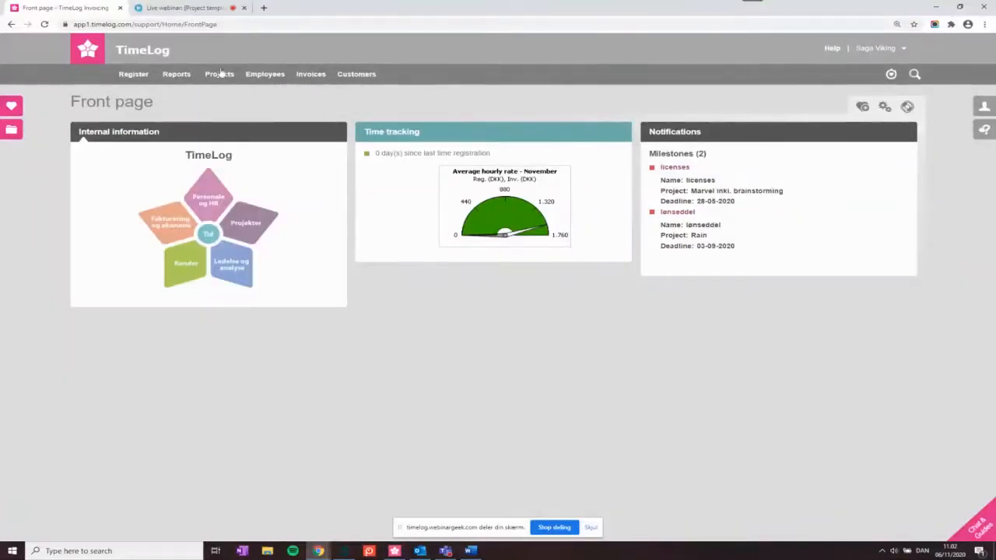
# Start a new project named Bookkeeping with project number 99 and Company X as the customer
pyautogui.moveTo(223, 78)
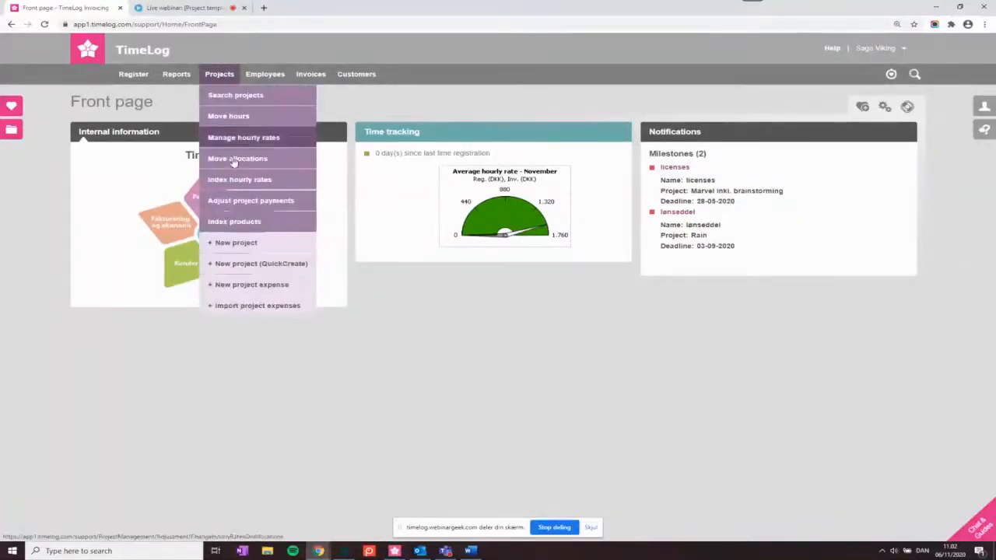
pyautogui.click(248, 244)
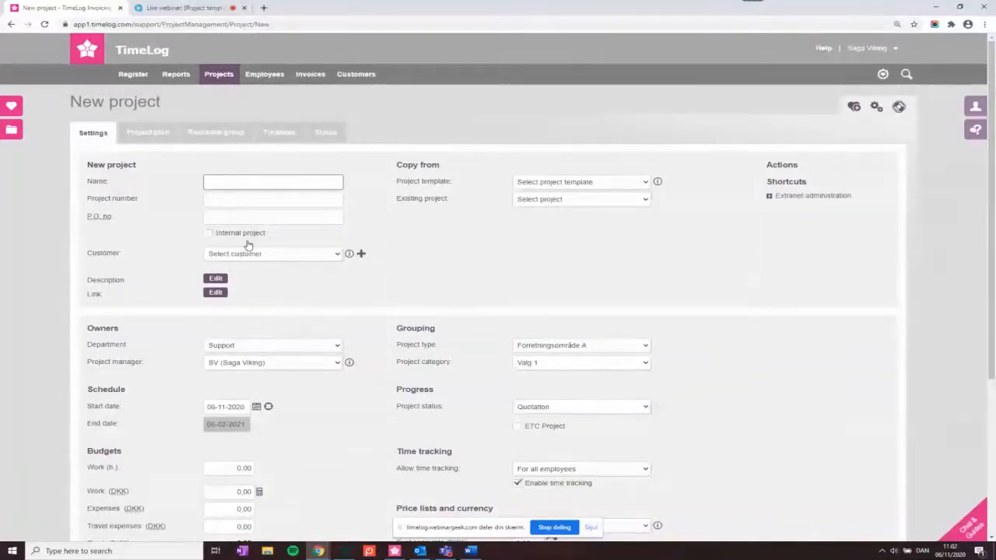
pyautogui.write('Bookkeeping')
pyautogui.click(234, 201)
pyautogui.write('99')
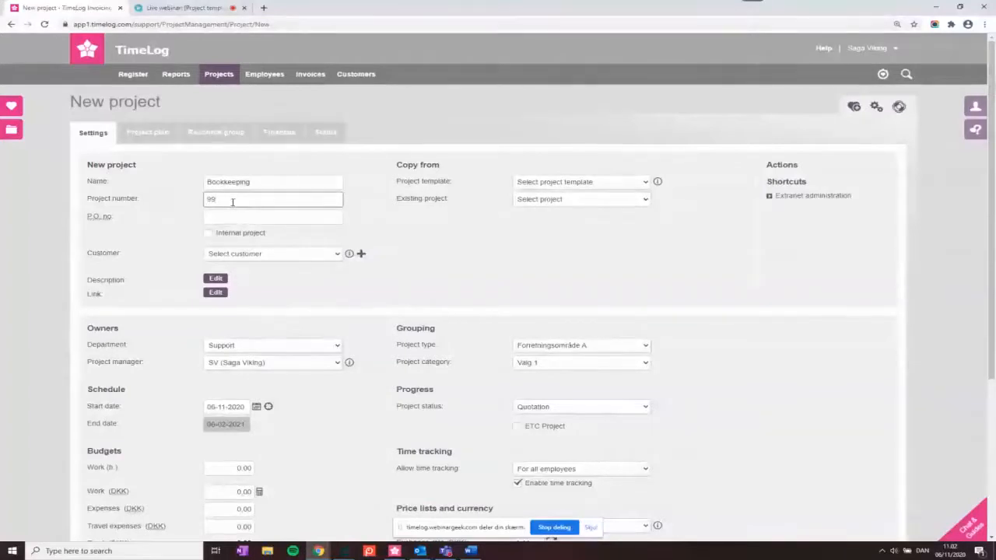
pyautogui.click(239, 255)
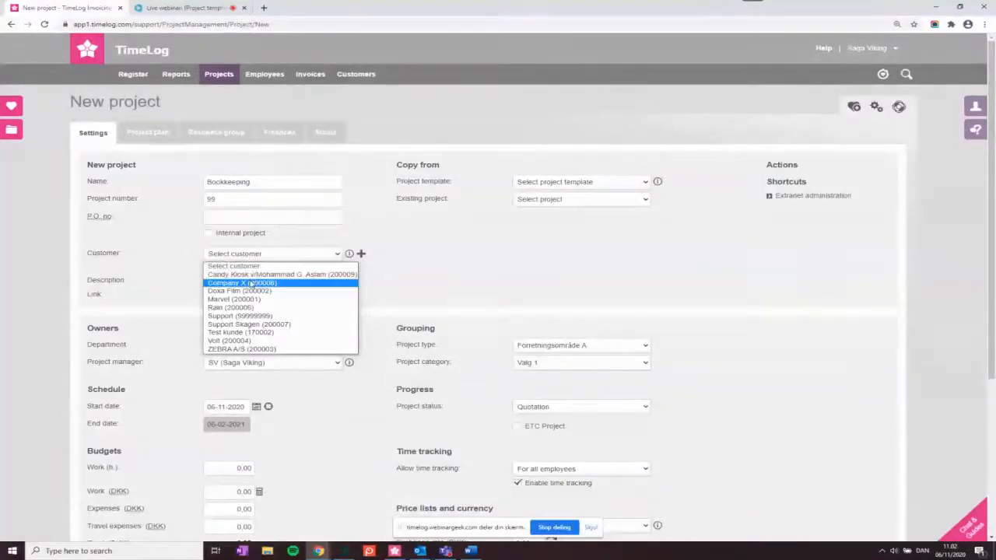
pyautogui.click(250, 284)
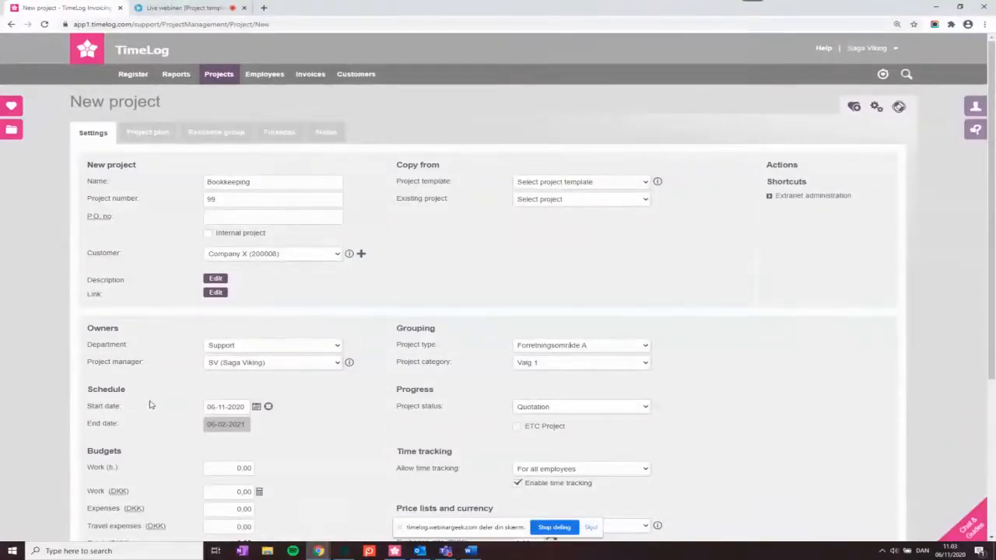
# Set the new project's currency to DKK (DKK) and save the project
pyautogui.scroll(-2, 151, 405)
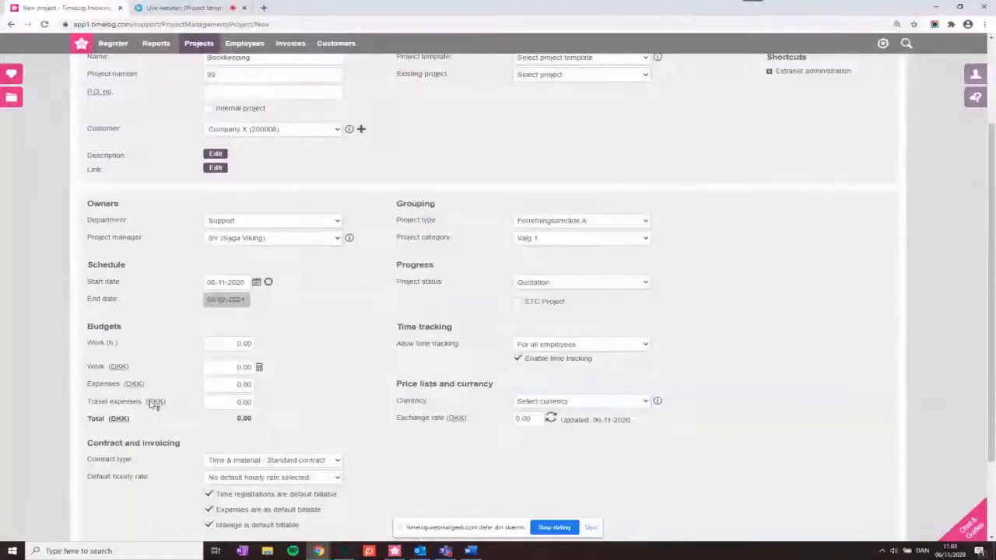
pyautogui.moveTo(153, 404)
pyautogui.click(576, 402)
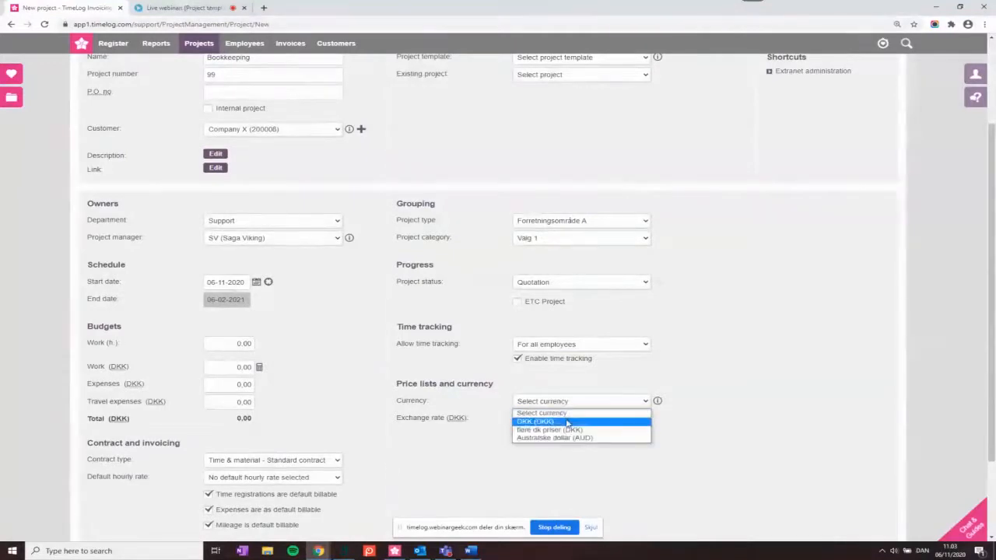
pyautogui.click(537, 419)
pyautogui.scroll(-2, 428, 422)
pyautogui.click(122, 469)
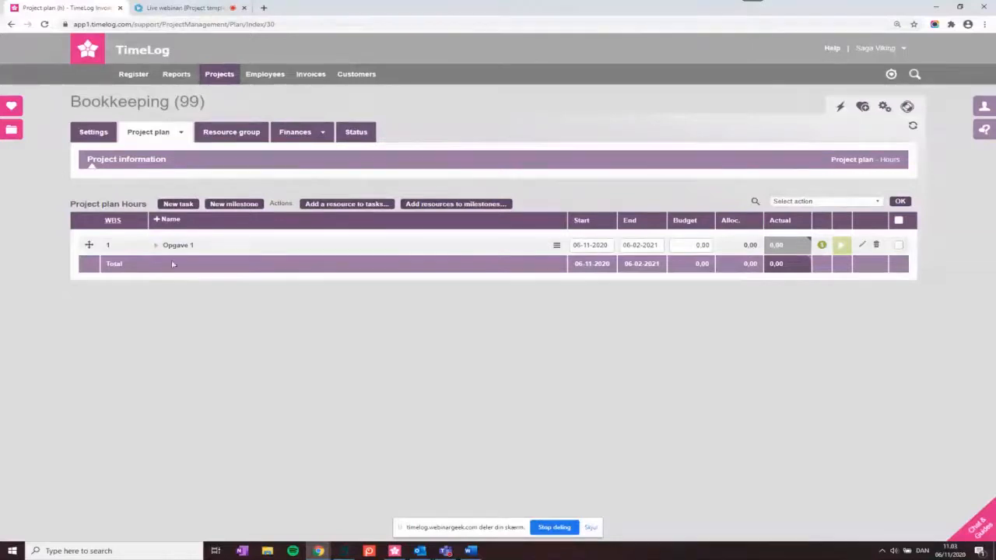
# Add a task named Payslips with the 350.00 Secretary target hourly rate to the project plan and save it
pyautogui.click(177, 206)
pyautogui.scroll(-1, 172, 234)
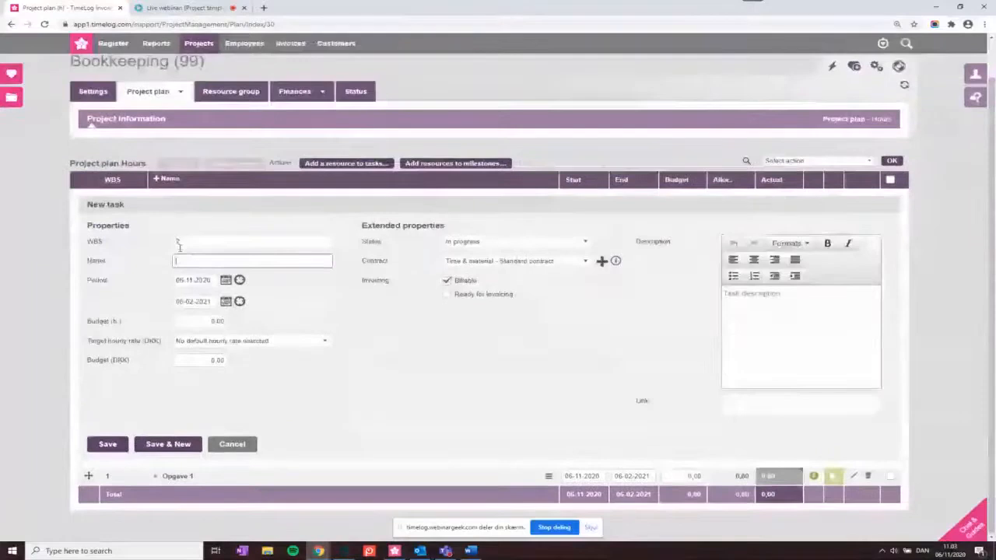
pyautogui.click(179, 262)
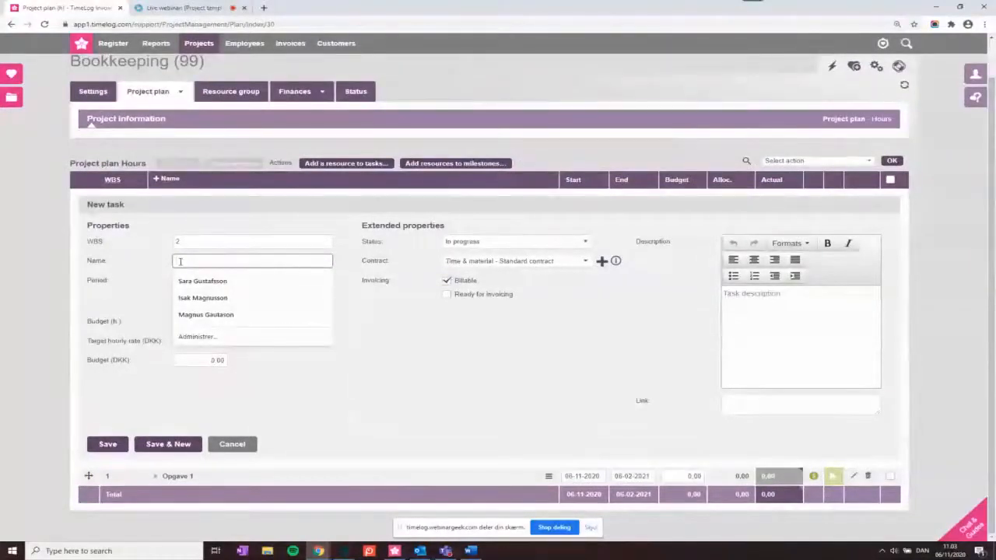
pyautogui.write('Payslips')
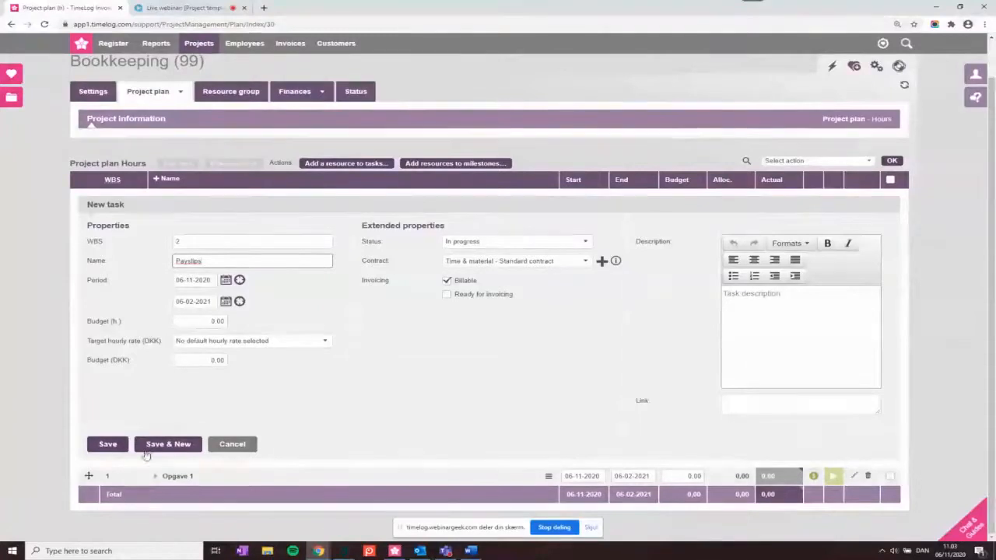
pyautogui.click(240, 344)
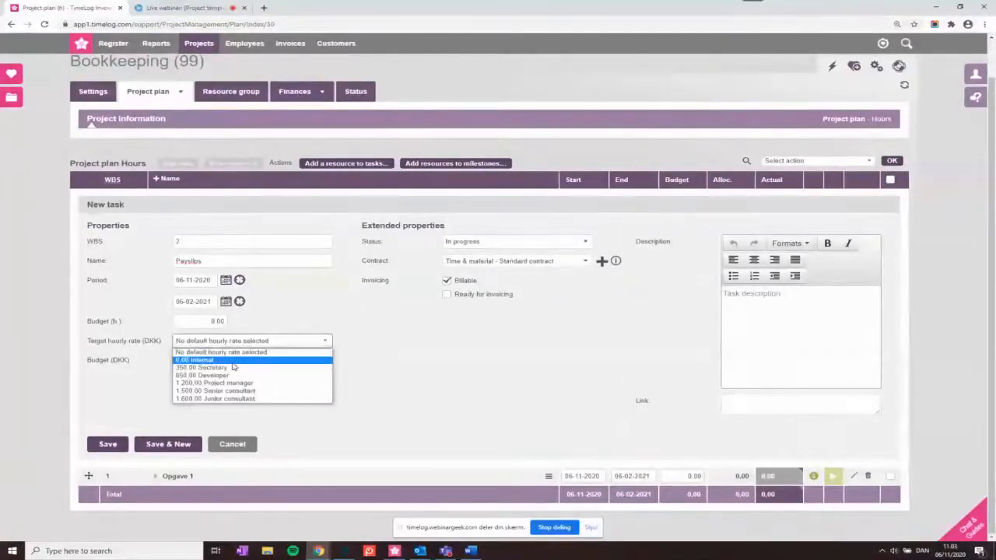
pyautogui.click(231, 370)
pyautogui.click(108, 444)
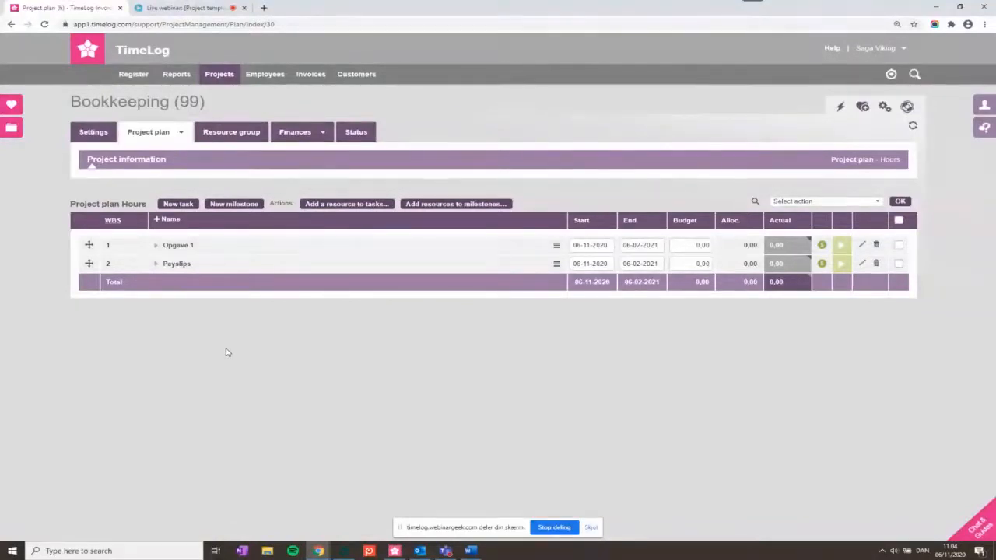
# Add all employees from all departments as resources to the task Opgave 1
pyautogui.moveTo(160, 132)
pyautogui.click(556, 246)
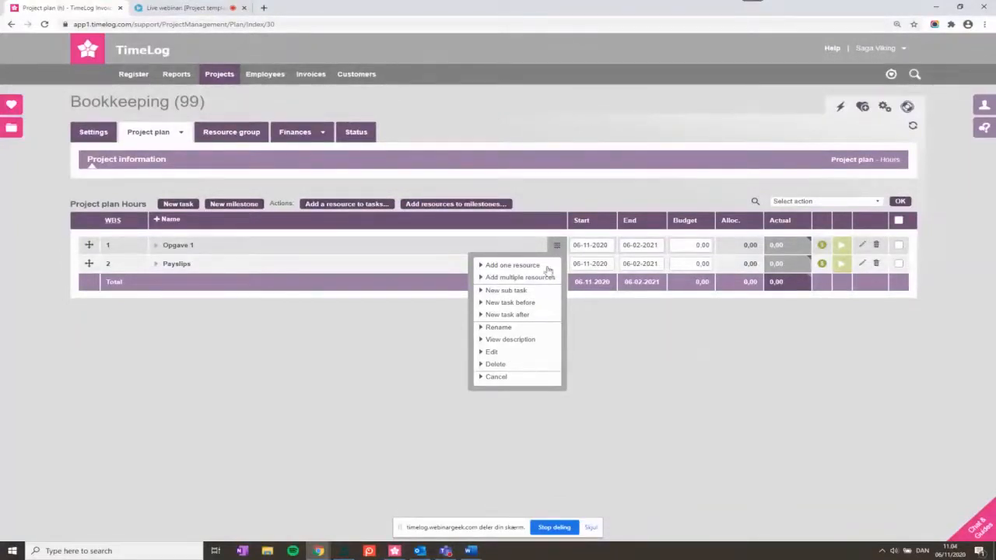
pyautogui.click(520, 278)
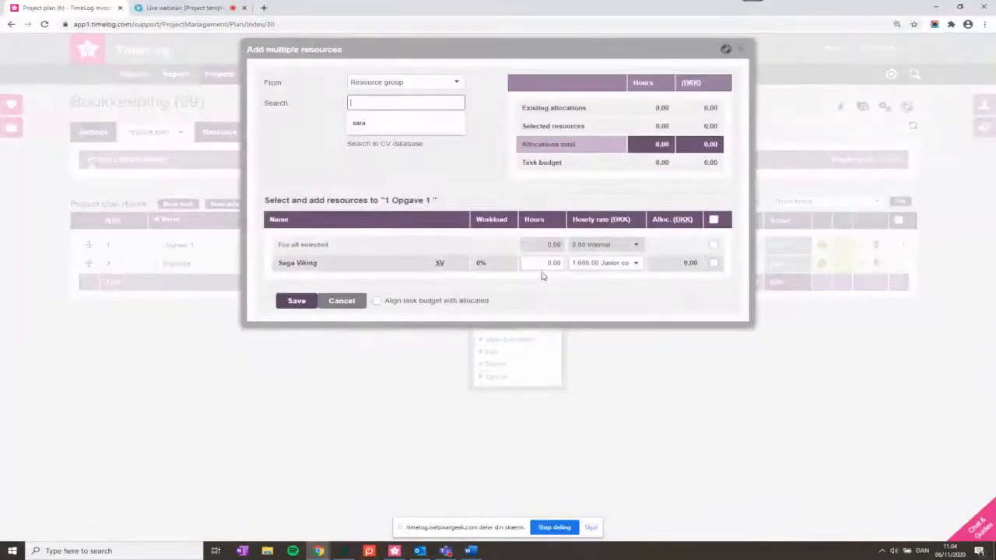
pyautogui.click(413, 82)
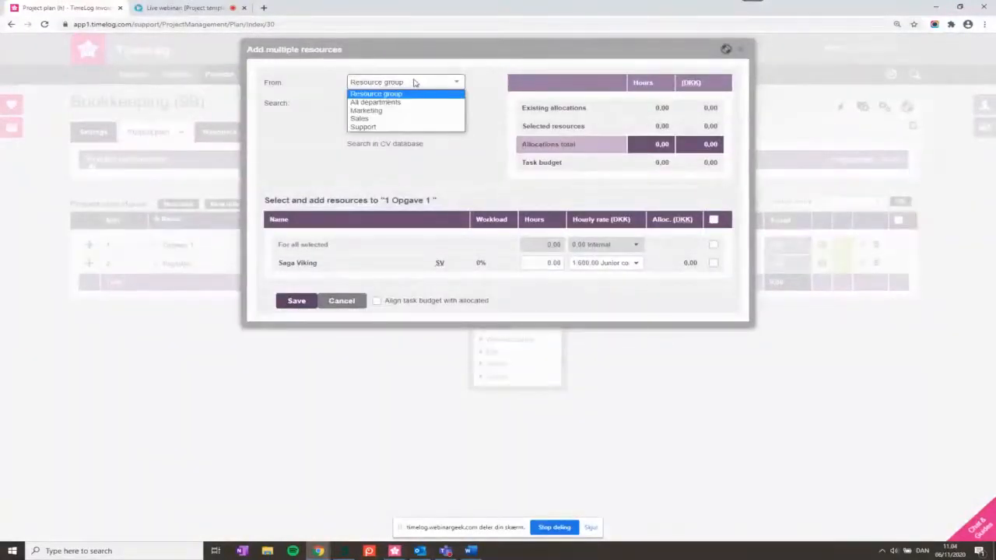
pyautogui.click(376, 101)
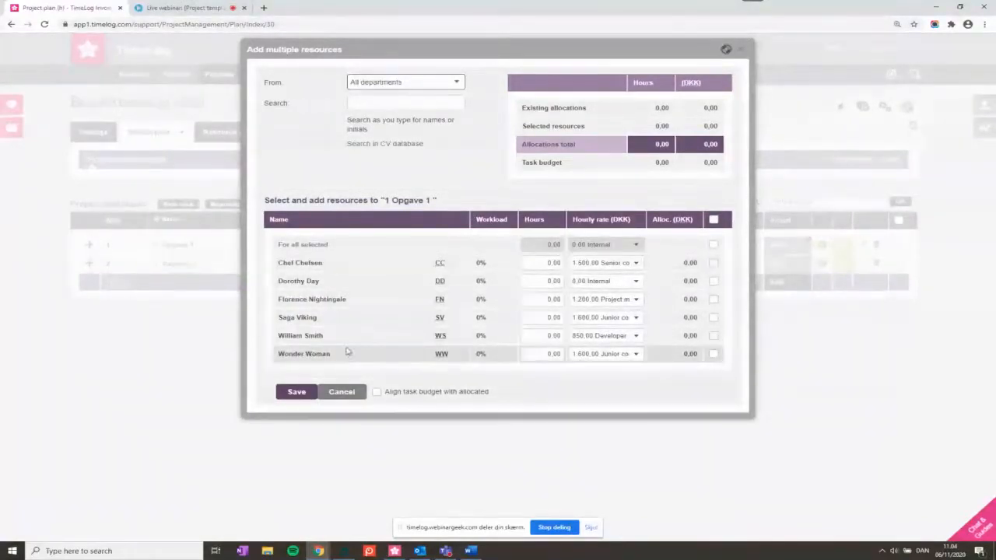
pyautogui.click(714, 219)
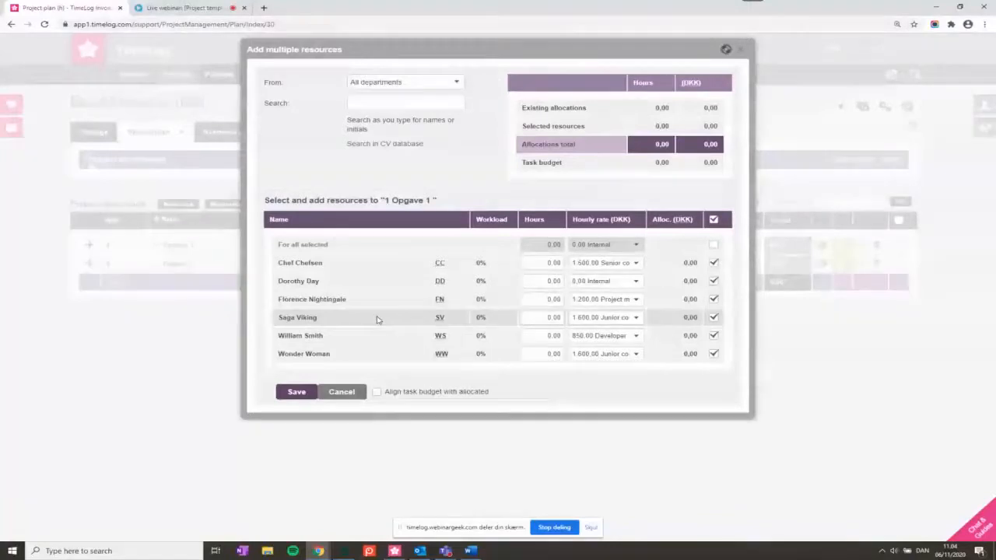
pyautogui.click(299, 393)
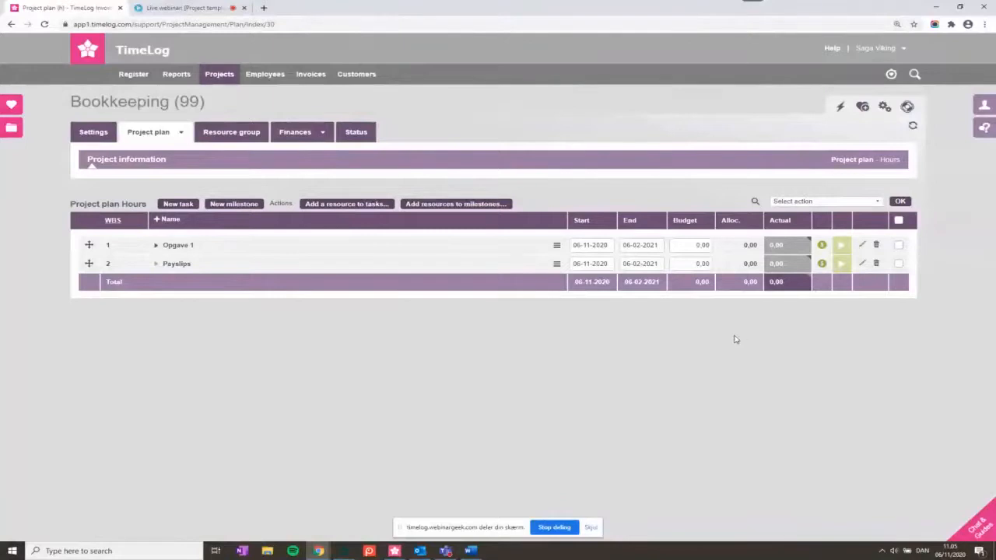
# Save the project as a project template named "Bookkeping" with the description "use for bookkeeping projects"
pyautogui.click(841, 111)
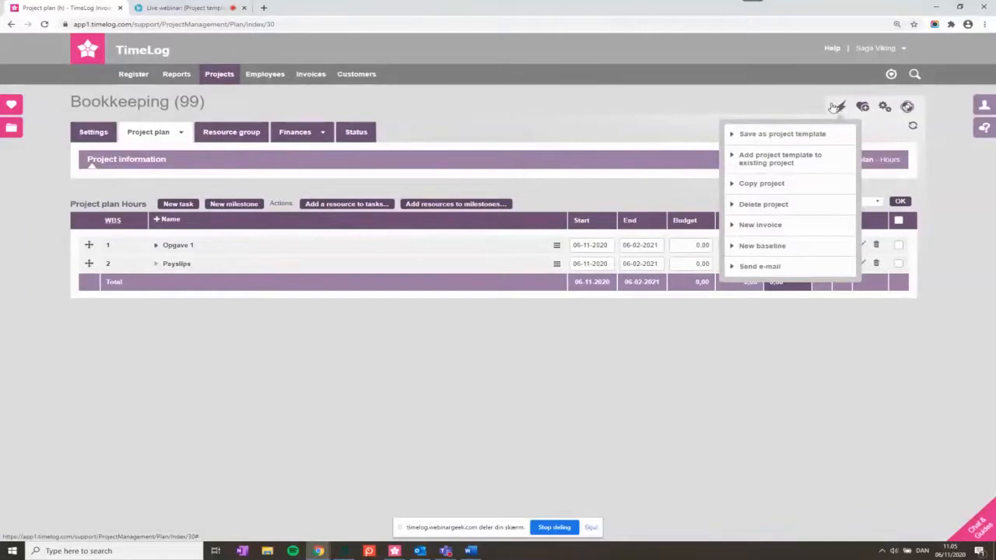
pyautogui.click(806, 139)
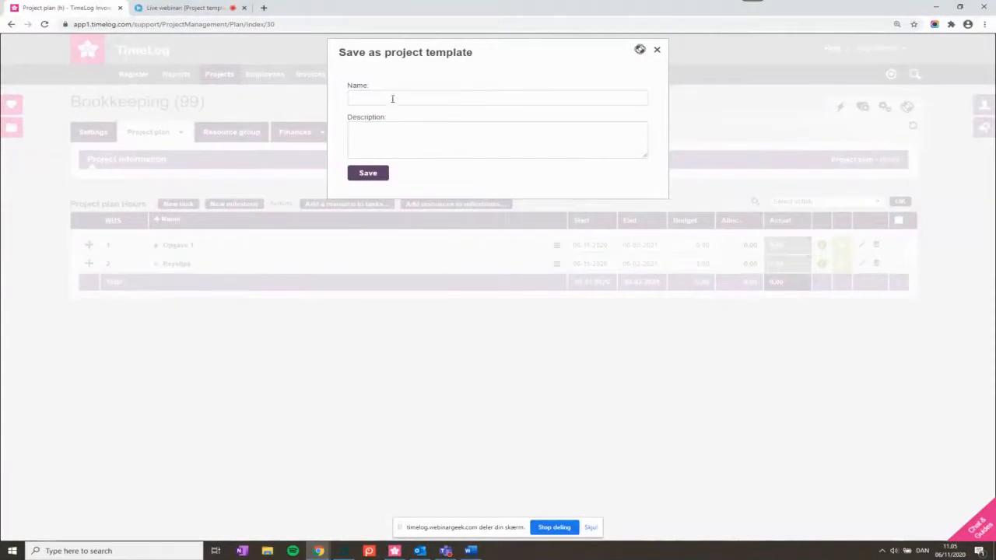
pyautogui.click(392, 99)
pyautogui.write('Book')
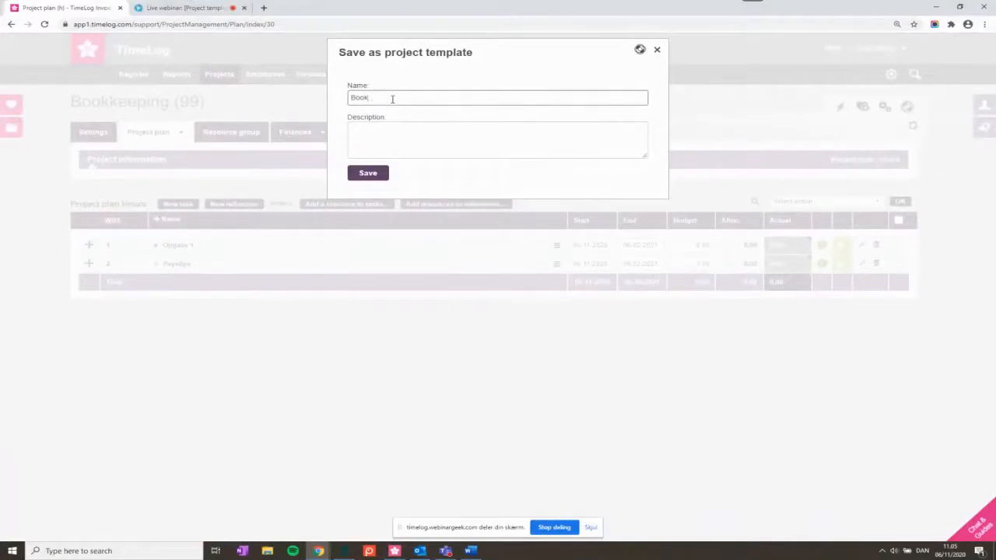
pyautogui.write('keping')
pyautogui.click(390, 140)
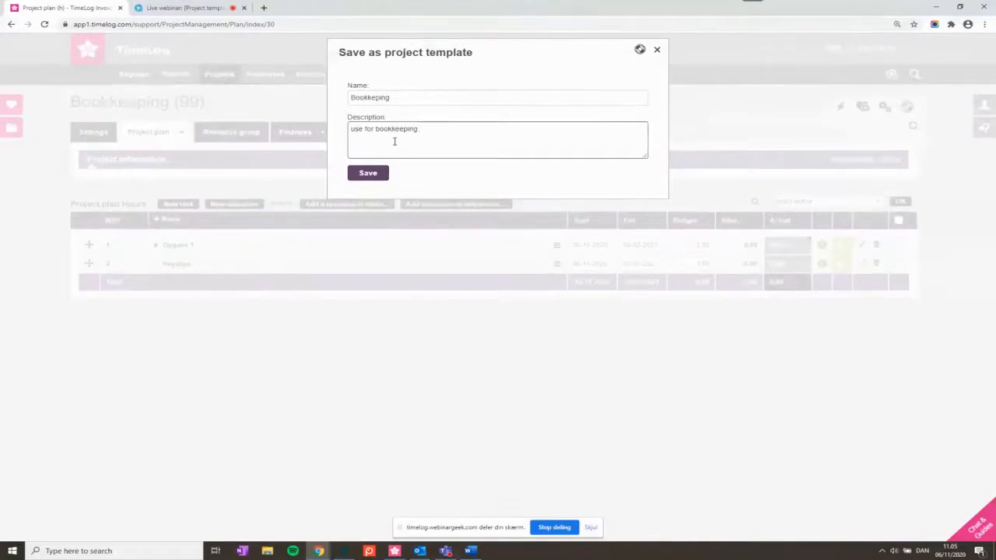
pyautogui.write('ts')
pyautogui.click(370, 173)
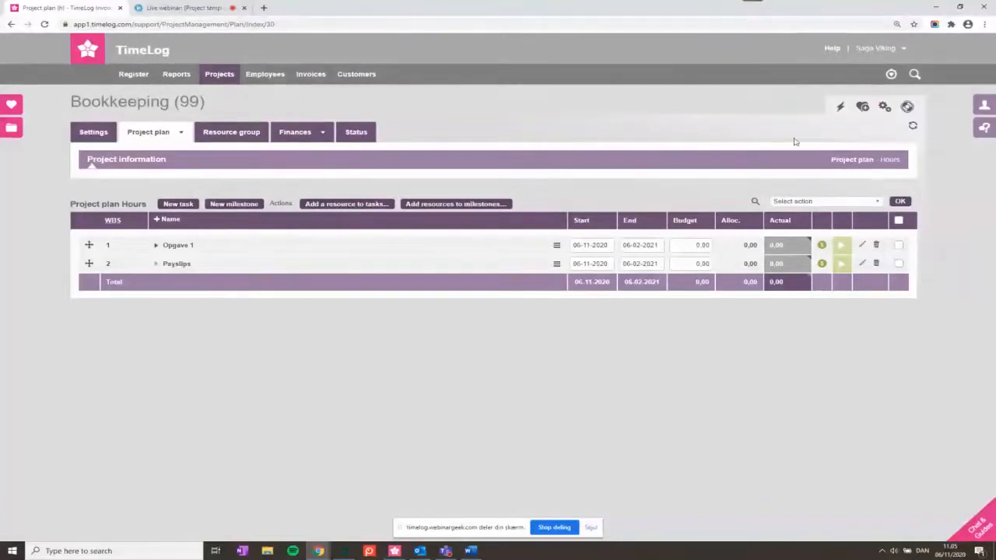
# Open the project templates in the system administration's project settings and deactivate the Bookkeping template
pyautogui.click(904, 50)
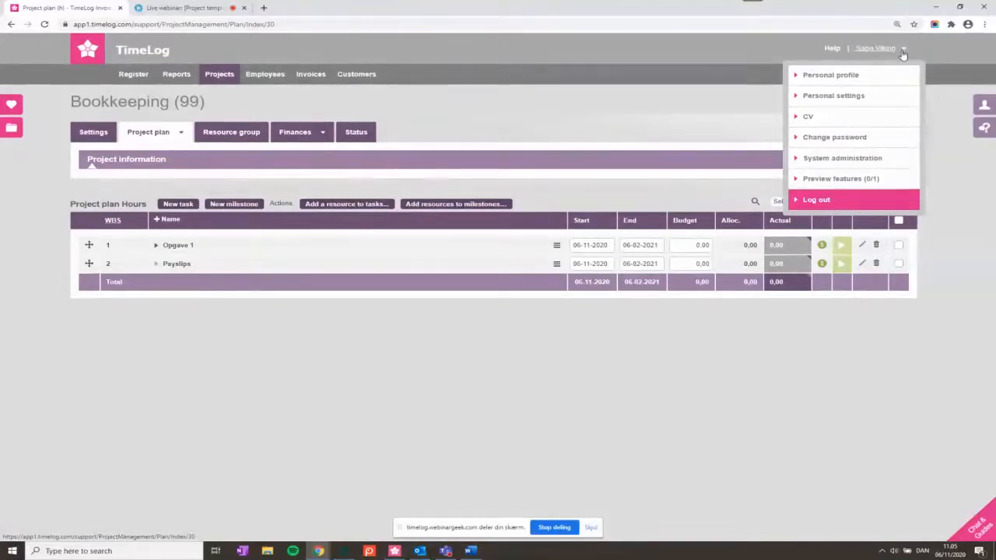
pyautogui.click(864, 159)
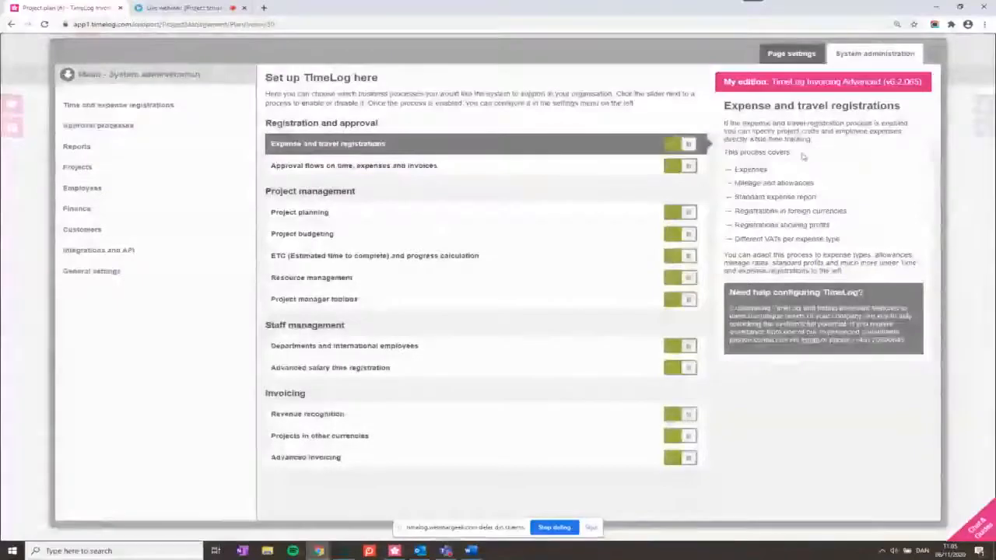
pyautogui.click(86, 169)
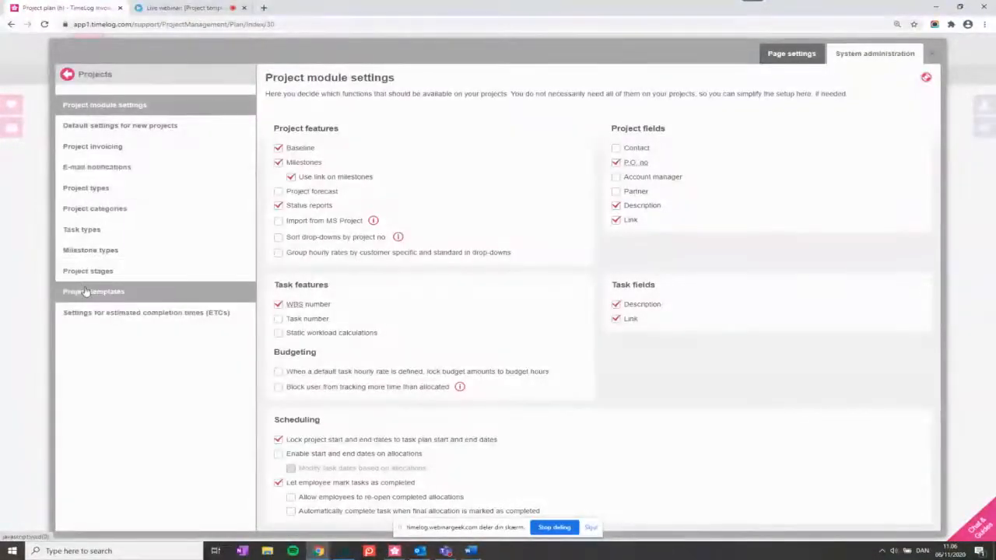
pyautogui.click(137, 299)
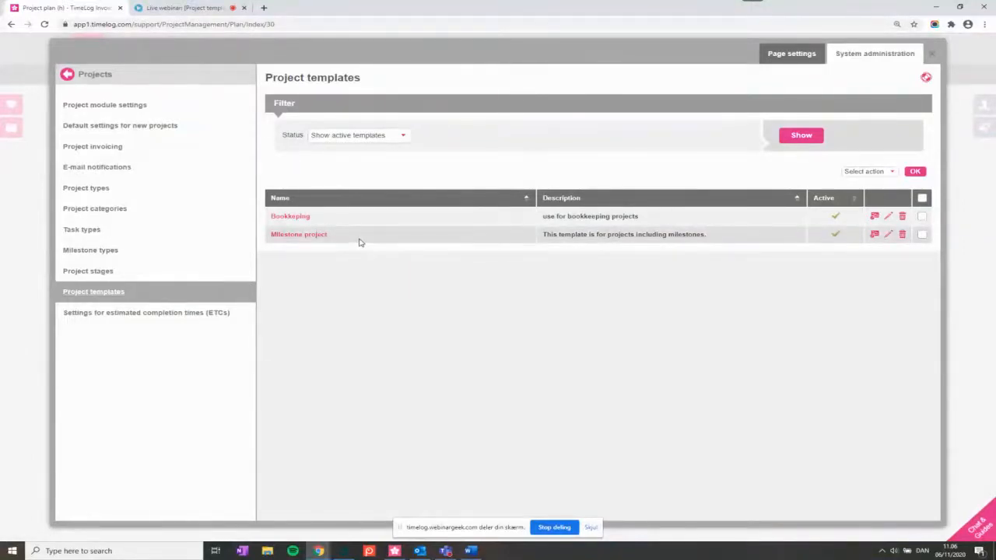
pyautogui.click(836, 217)
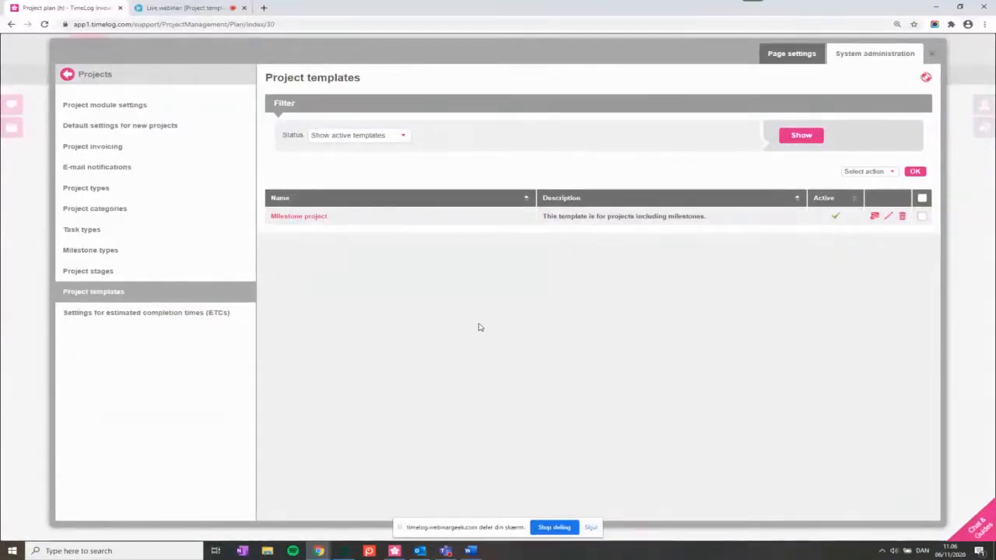
# Filter the list to show all templates and reactivate the Bookkeping template
pyautogui.click(403, 137)
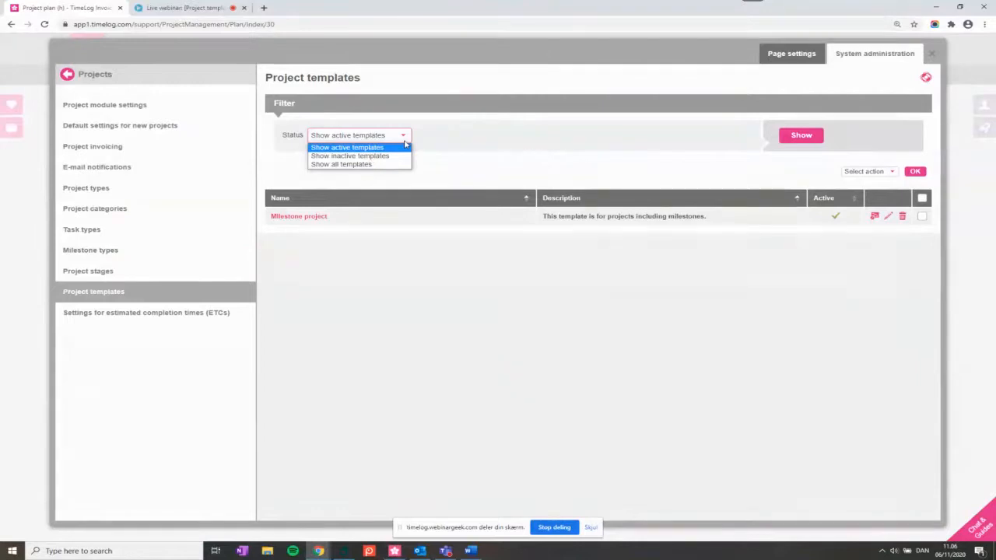
pyautogui.click(365, 165)
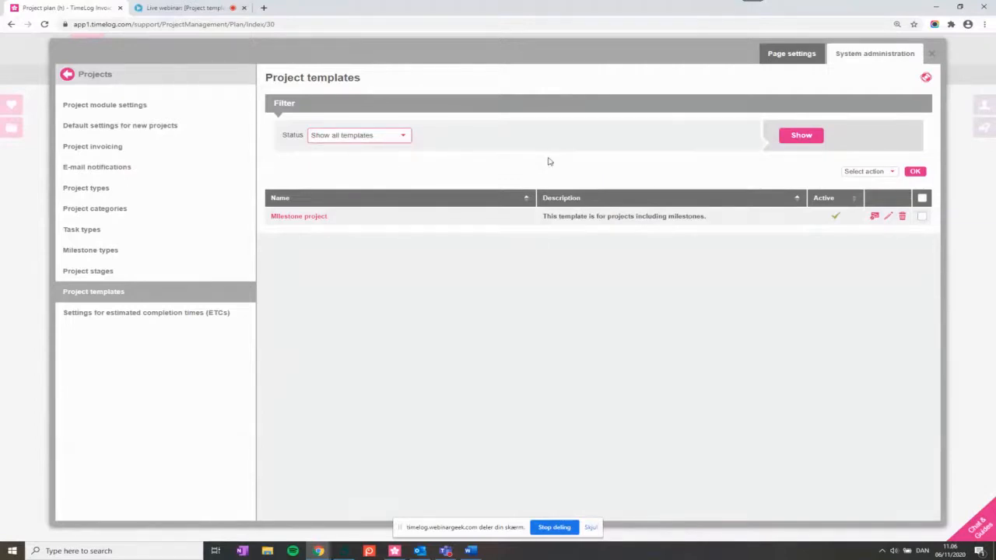
pyautogui.click(801, 137)
pyautogui.moveTo(470, 550)
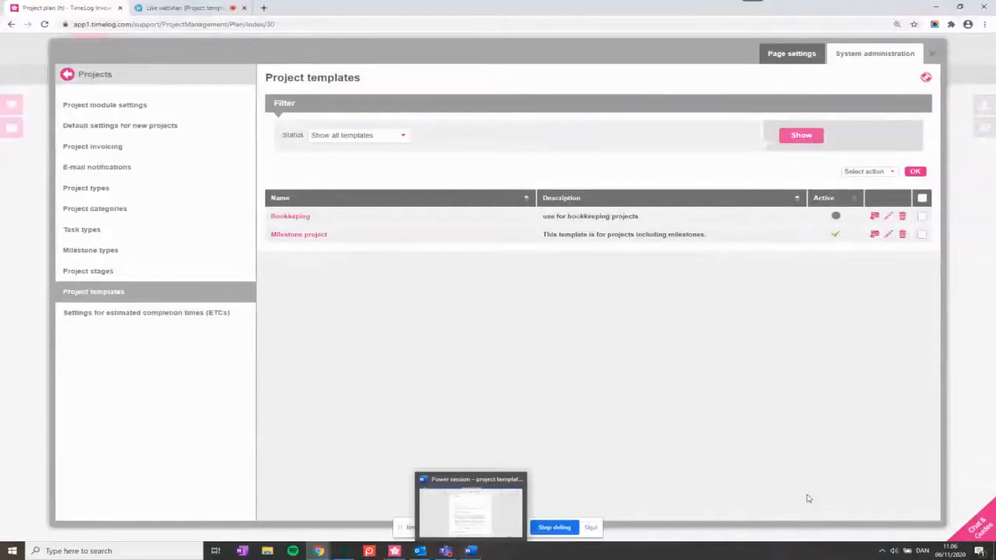
pyautogui.click(835, 216)
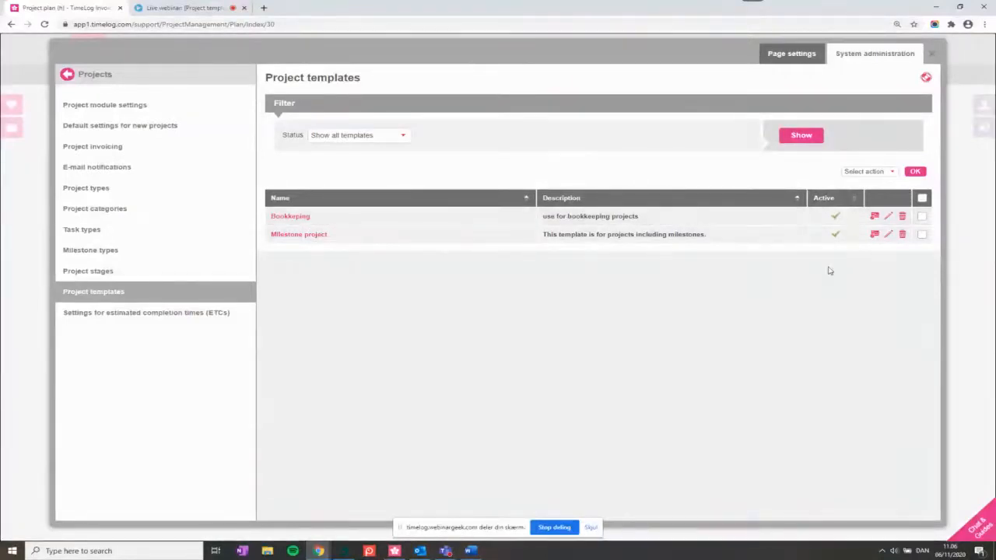
# Open the Bookkeping template's name and description for editing and save the form
pyautogui.click(889, 219)
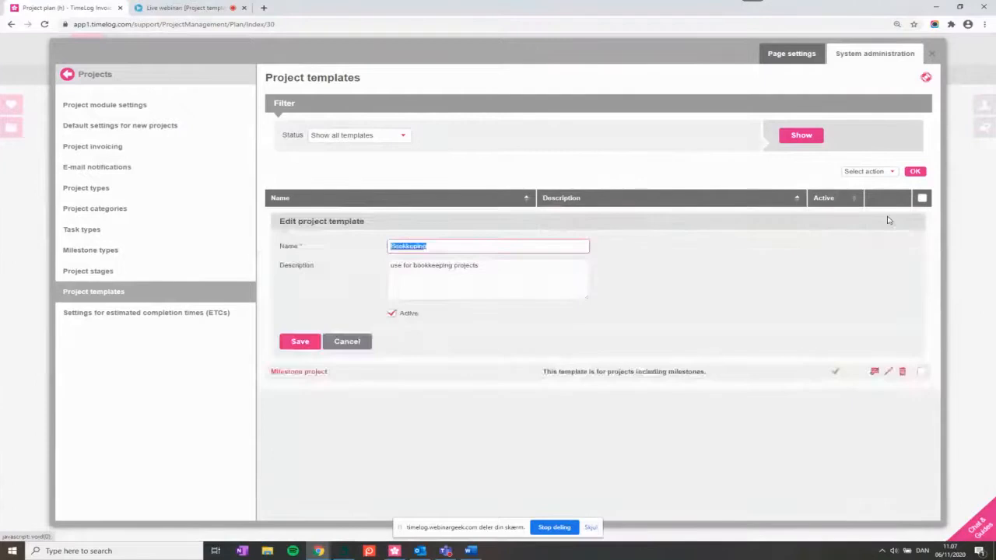
pyautogui.click(300, 342)
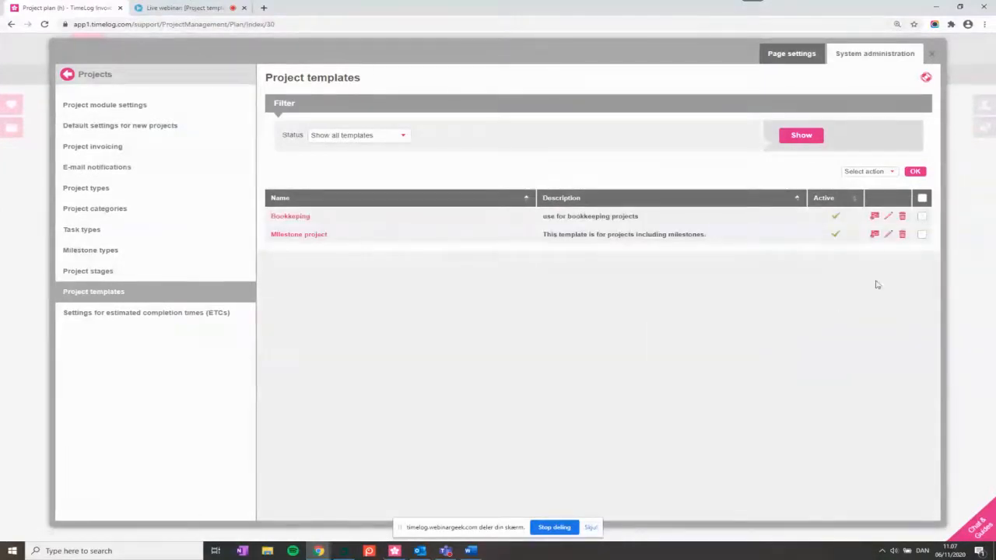
# Open the Milestone project template's project plan for editing and add a task named "meetings"
pyautogui.click(874, 235)
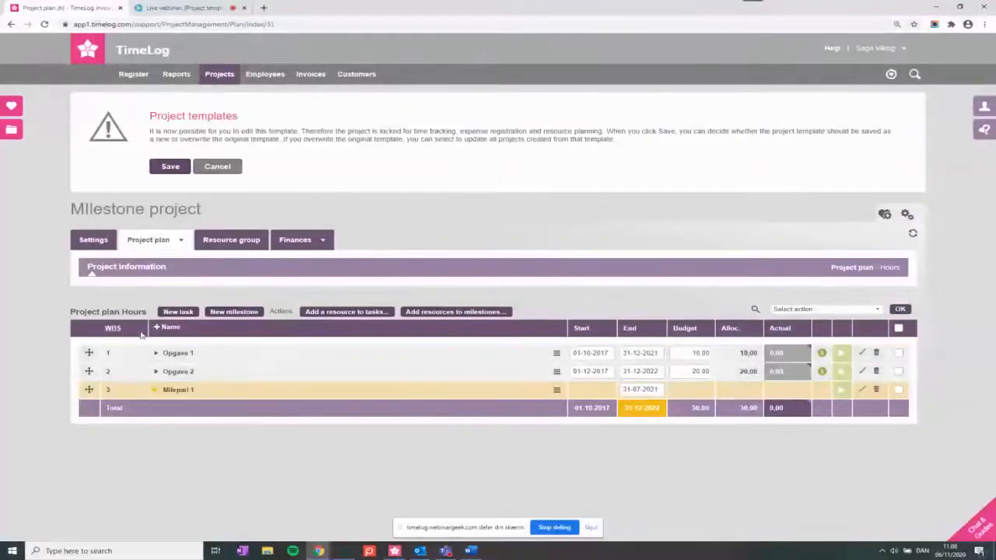
pyautogui.click(178, 312)
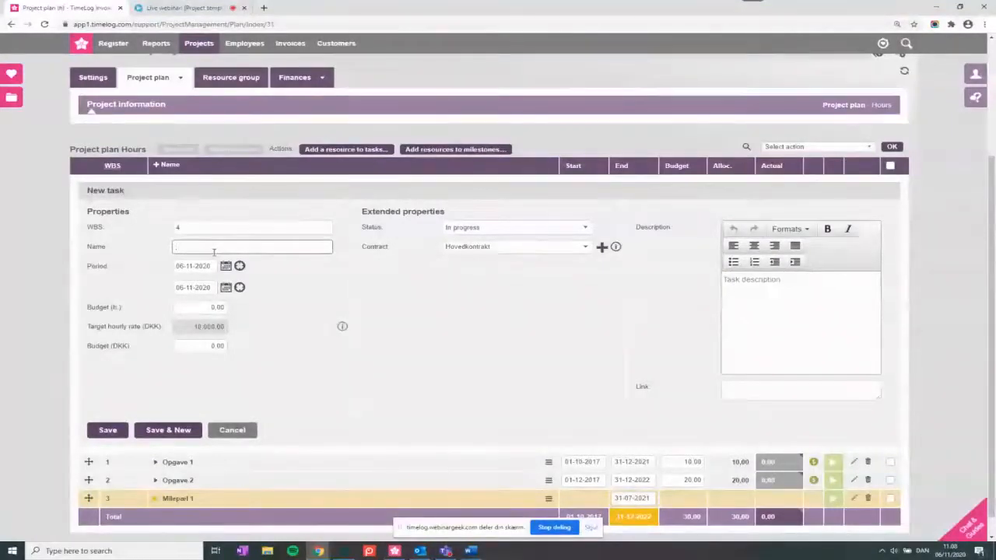
pyautogui.write('etings')
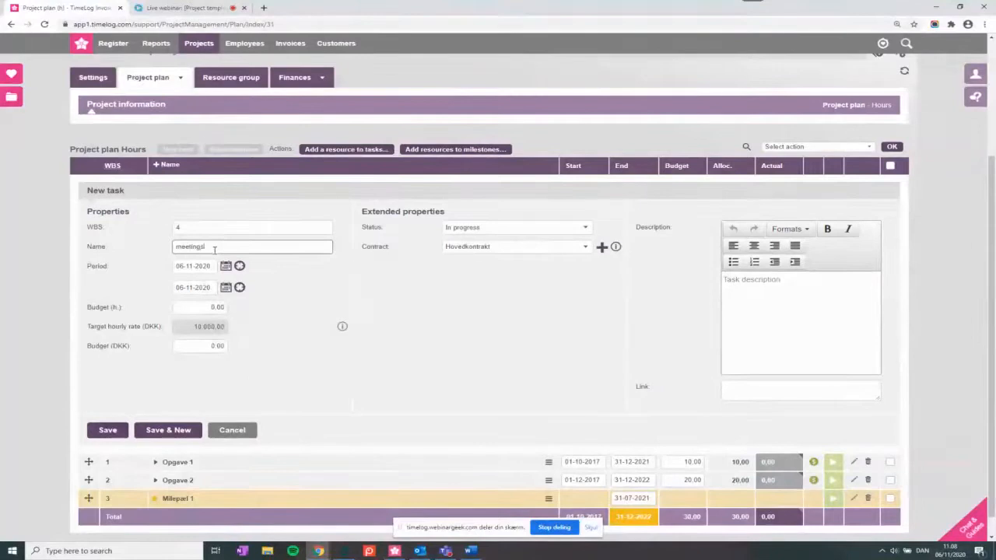
pyautogui.click(107, 433)
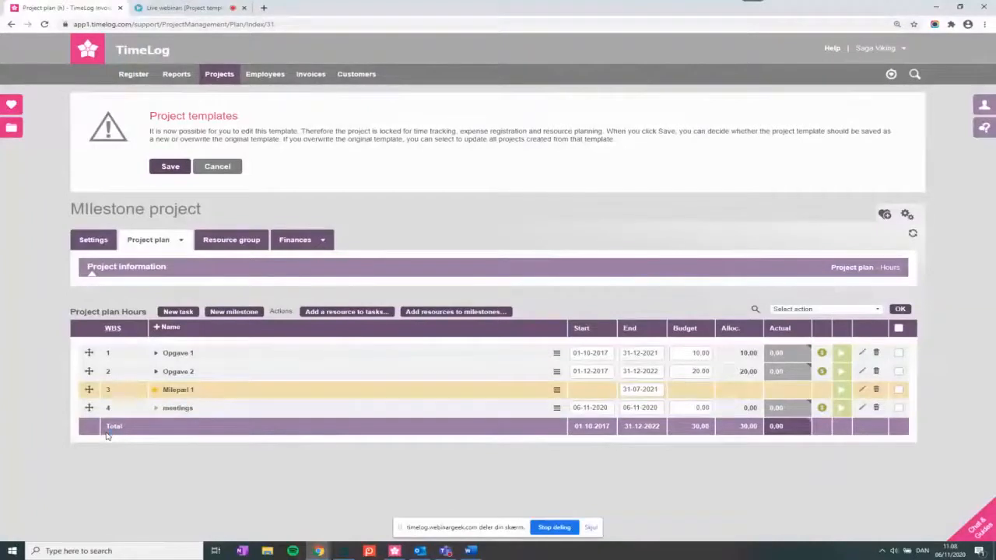
# Add a milestone named "First sprint" to the template's project plan and assign the employee with initials FN as its owner
pyautogui.click(233, 311)
pyautogui.scroll(-2, 240, 316)
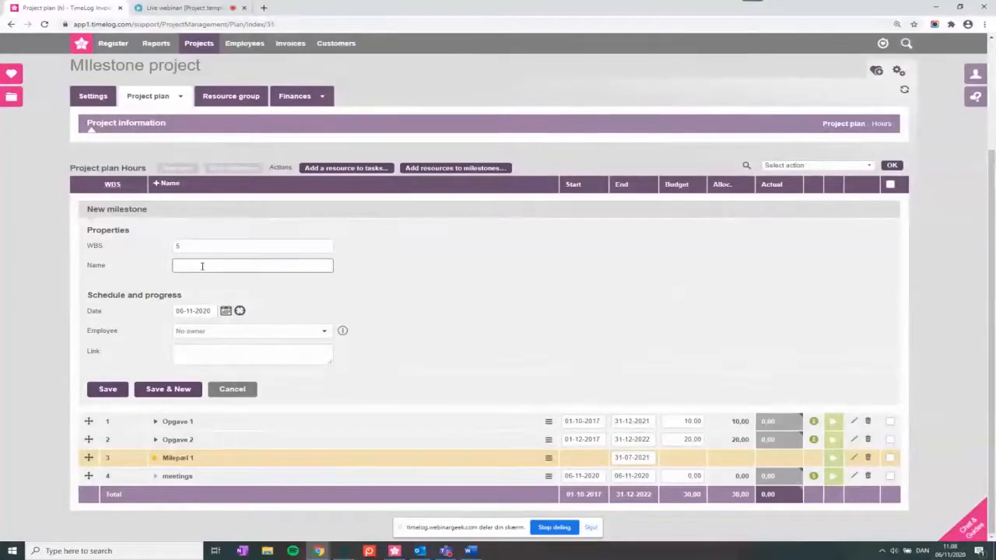
pyautogui.write('First sprint')
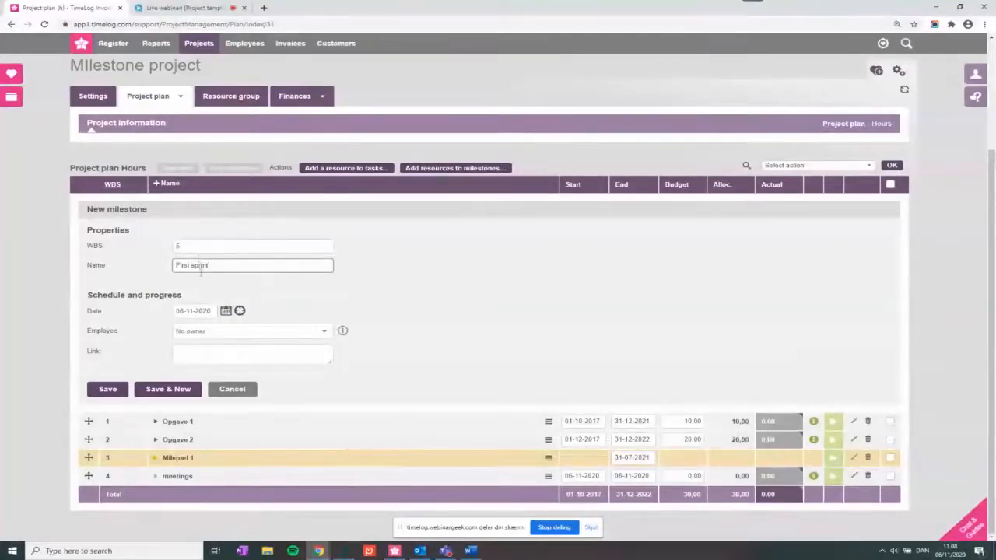
pyautogui.click(241, 331)
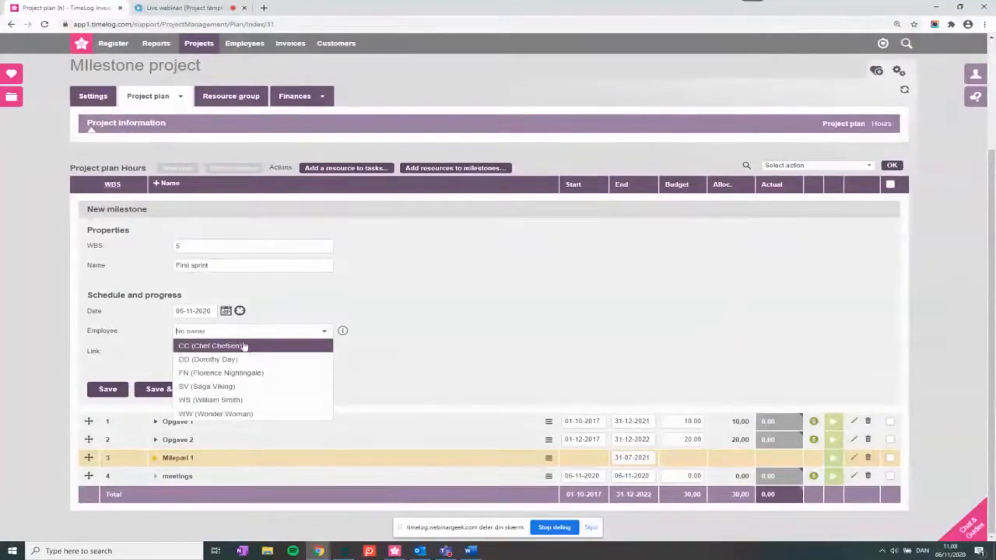
pyautogui.click(233, 373)
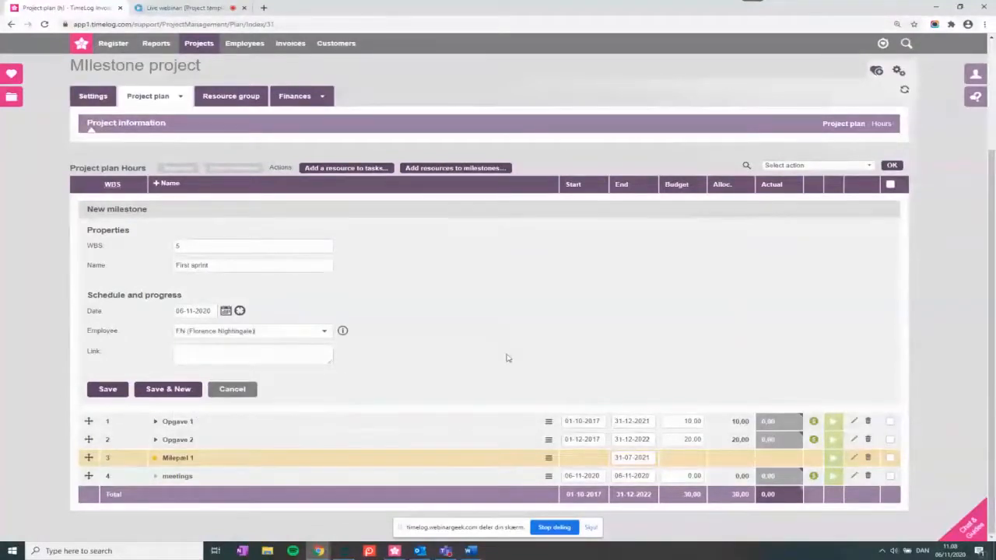
pyautogui.click(108, 389)
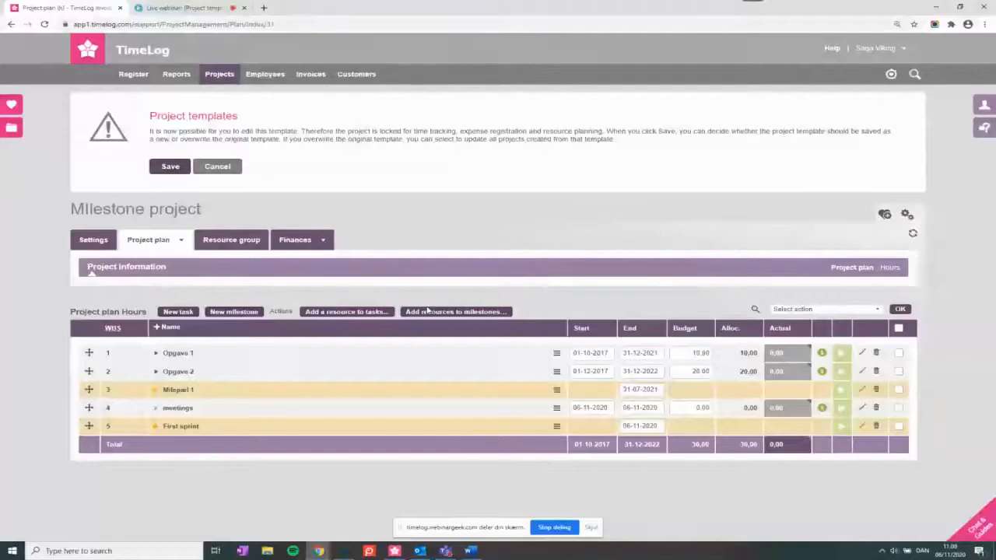
# Save the template by overwriting the existing one and update both projects created from it, Marvel and Rain
pyautogui.click(169, 168)
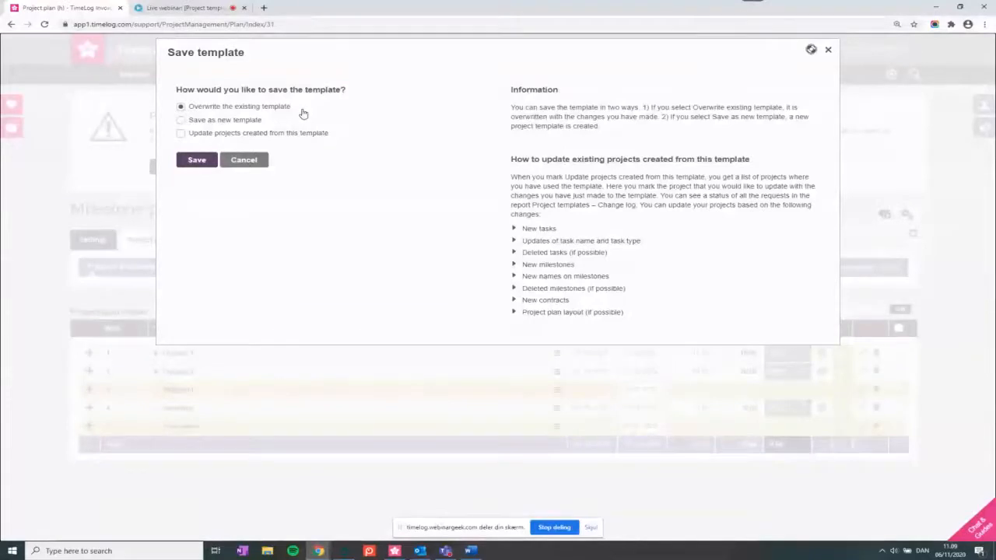
pyautogui.click(182, 123)
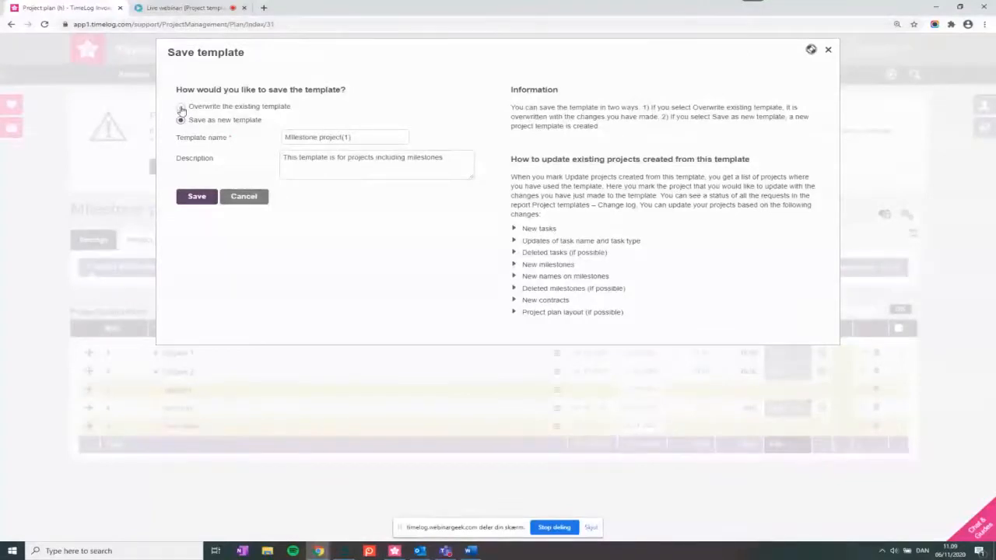
pyautogui.click(180, 107)
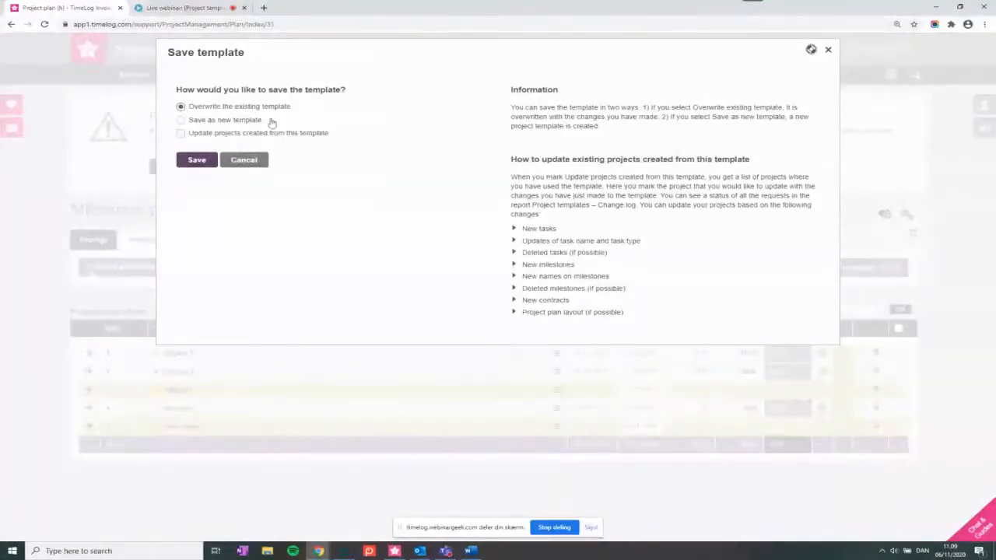
pyautogui.click(182, 135)
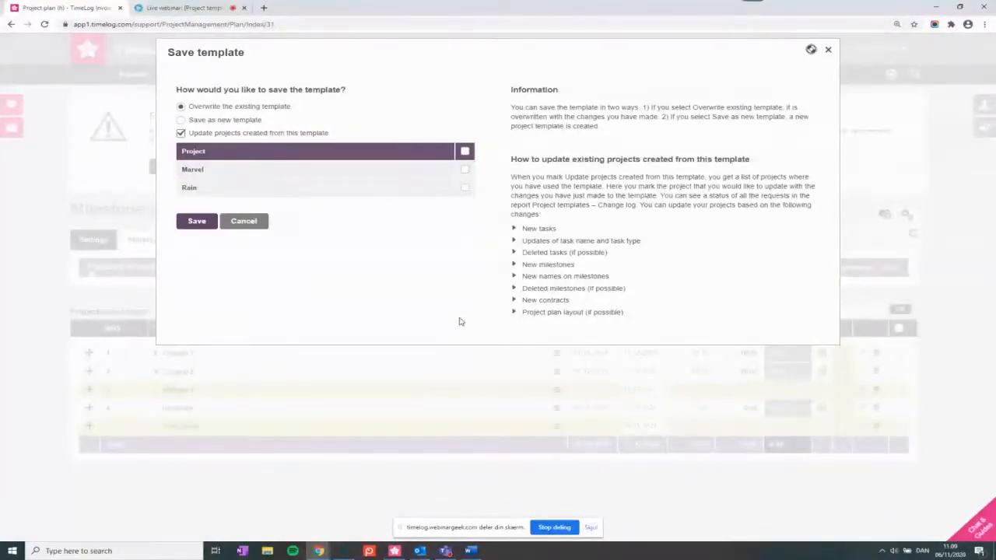
pyautogui.click(465, 151)
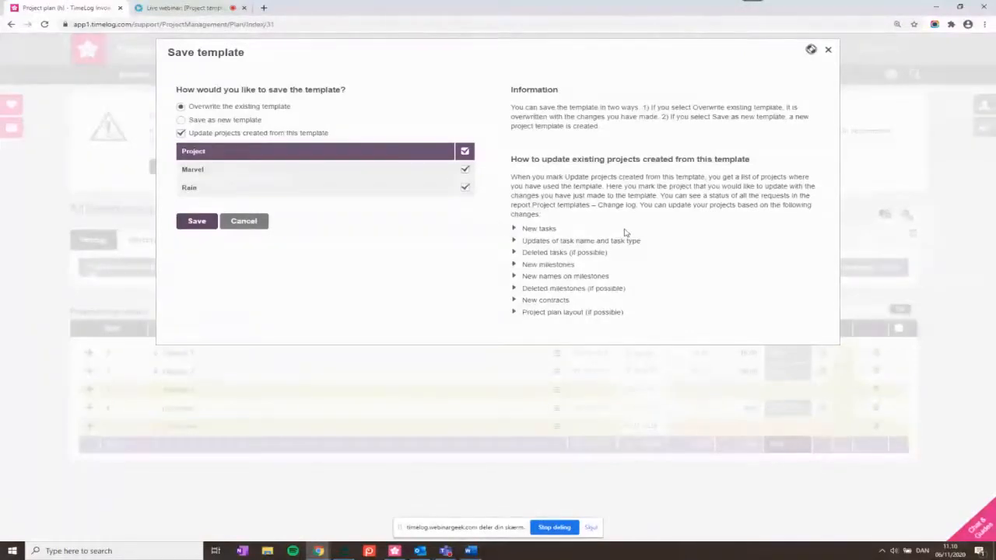
pyautogui.moveTo(554, 224); pyautogui.dragTo(644, 319)
pyautogui.click(668, 284)
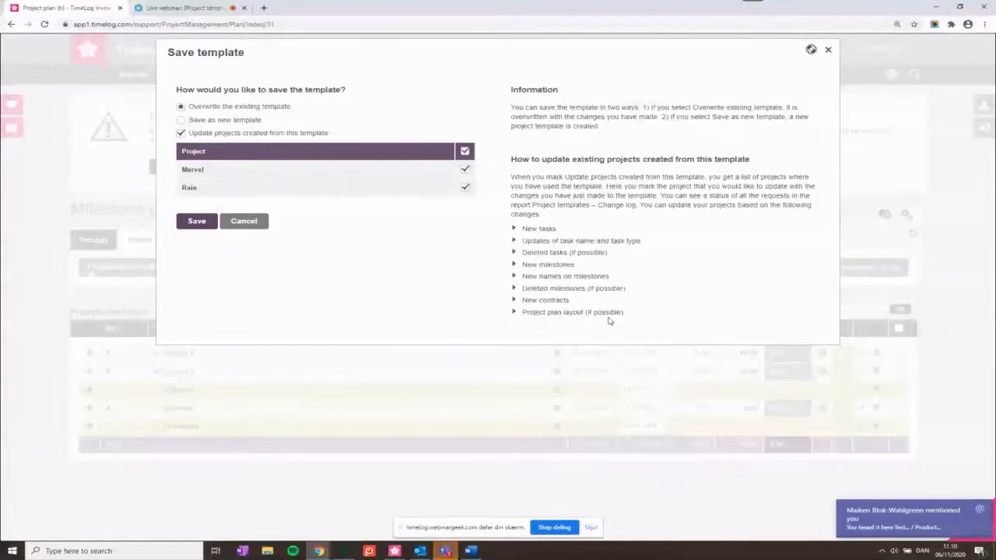
pyautogui.click(204, 224)
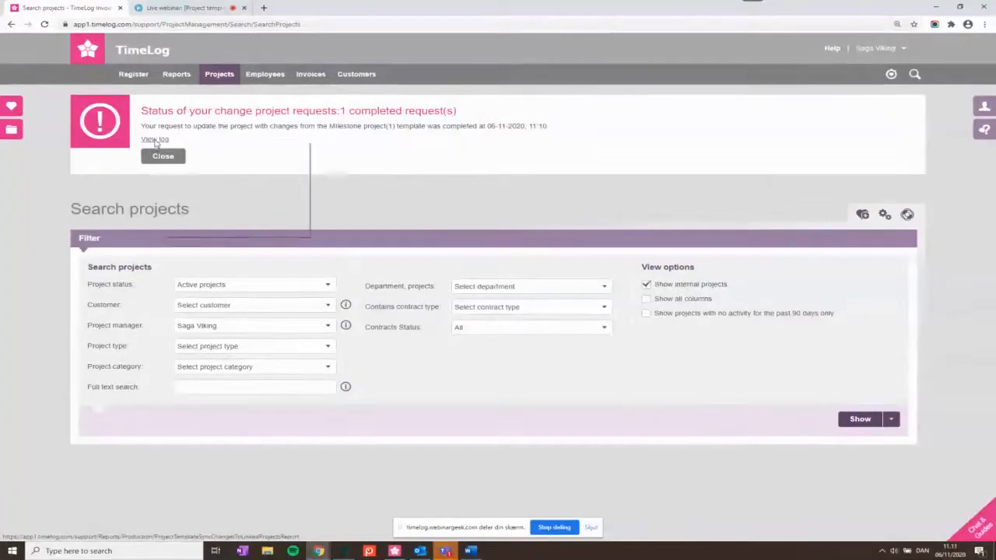
# Open the log of the project update request in a new browser tab and show its entries for this month
pyautogui.rightClick(155, 141)
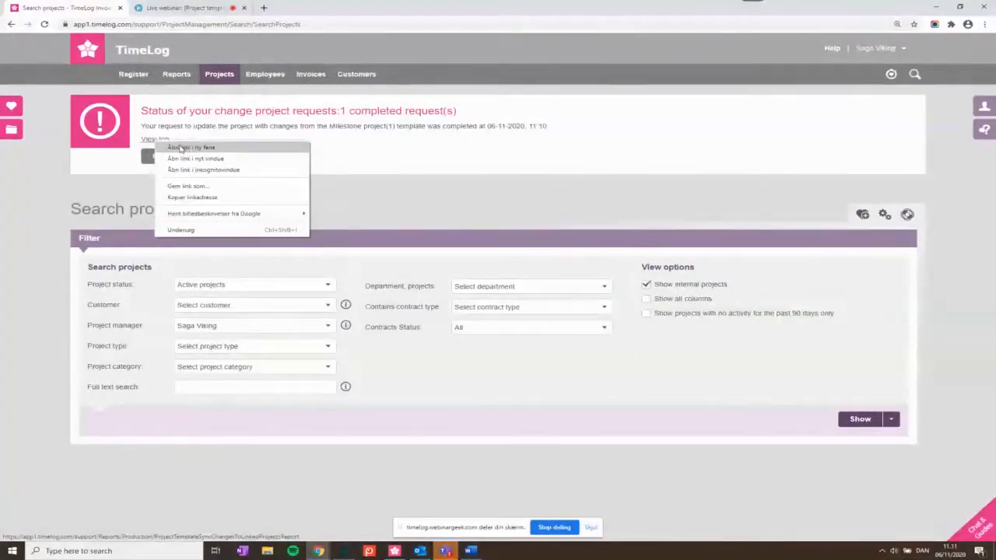
pyautogui.click(191, 147)
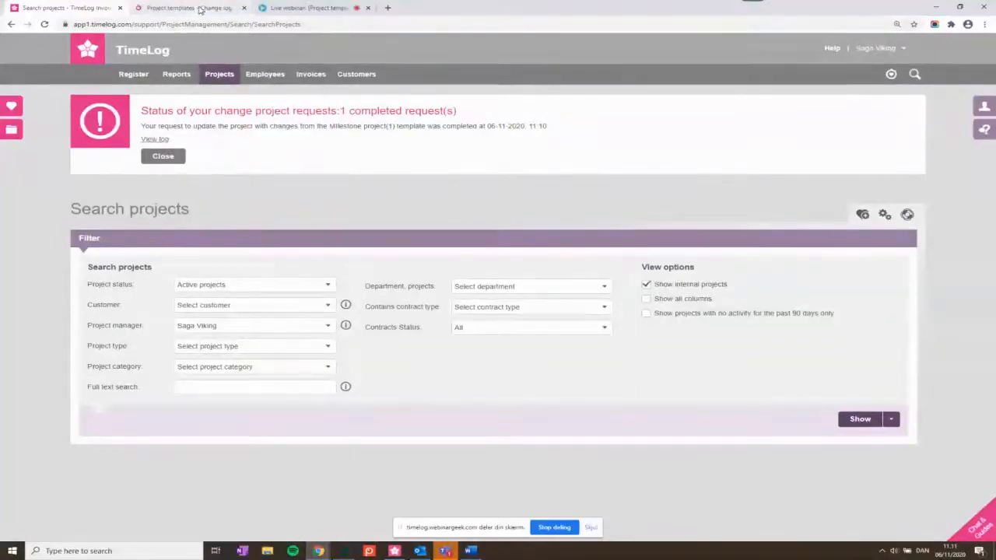
pyautogui.click(200, 10)
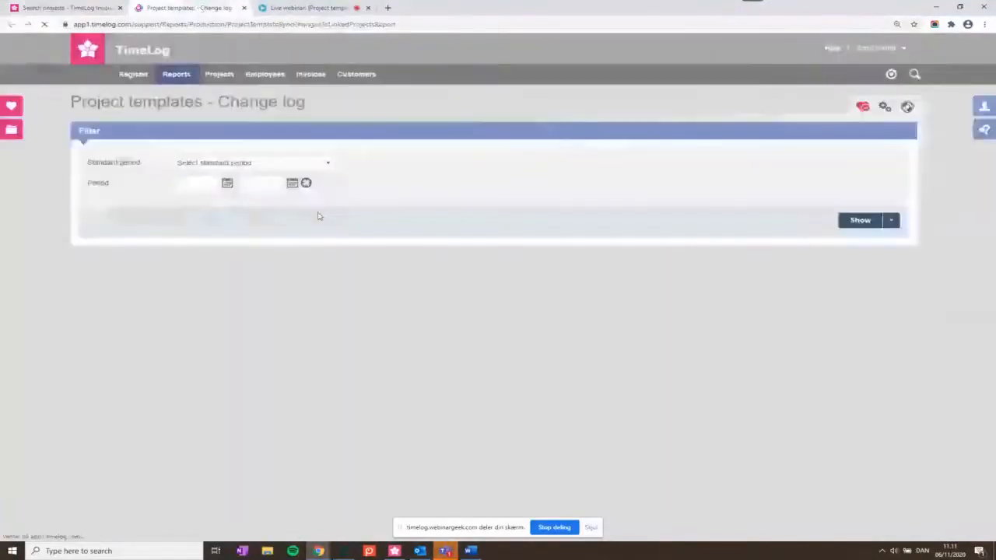
pyautogui.click(329, 165)
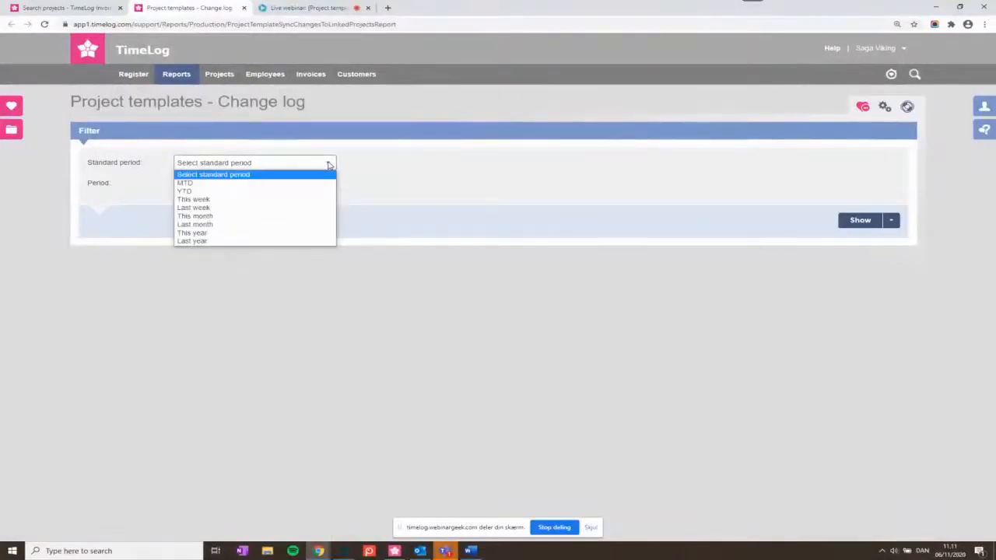
pyautogui.click(228, 218)
pyautogui.click(852, 223)
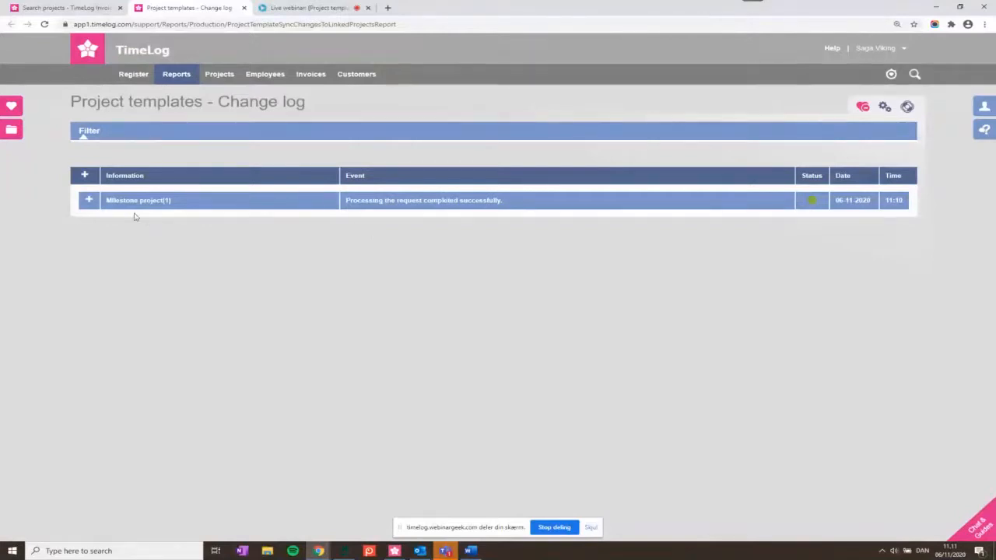
# Expand the Milestone project(1) log entry to examine the changes made in each project, and collapse it again
pyautogui.click(88, 200)
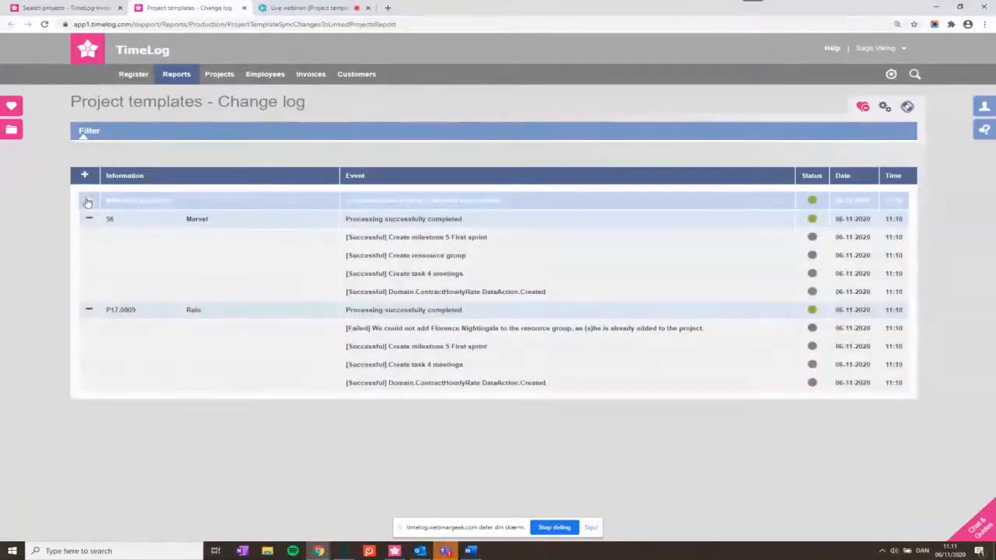
pyautogui.click(89, 201)
pyautogui.click(90, 202)
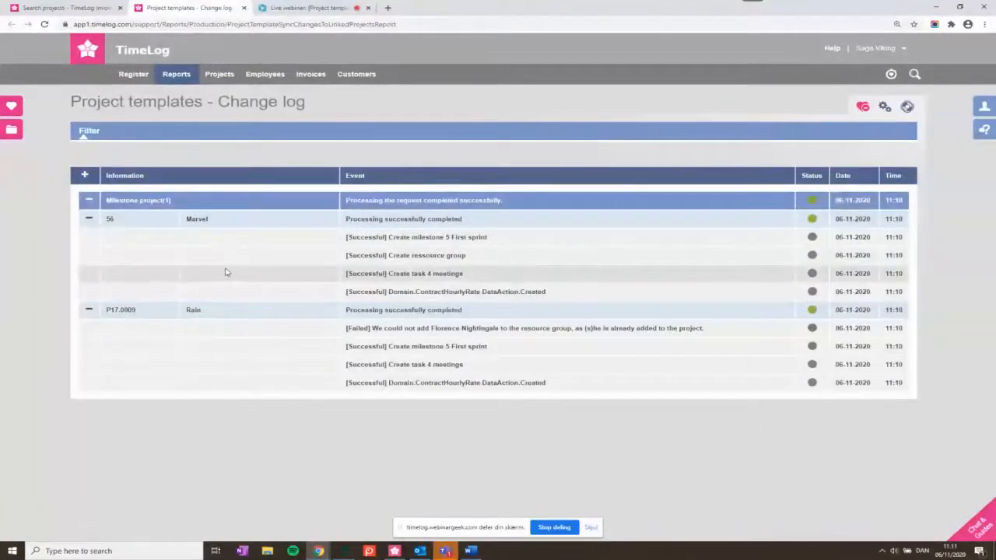
pyautogui.click(90, 202)
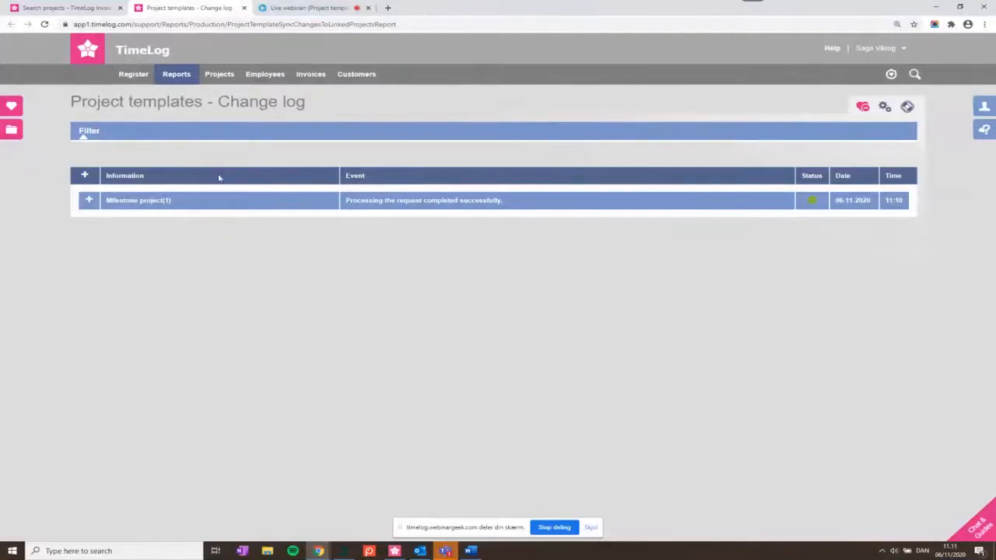
# Start a new project with QuickCreate, naming it "Book keeping - customer name" with project number 56
pyautogui.moveTo(221, 76)
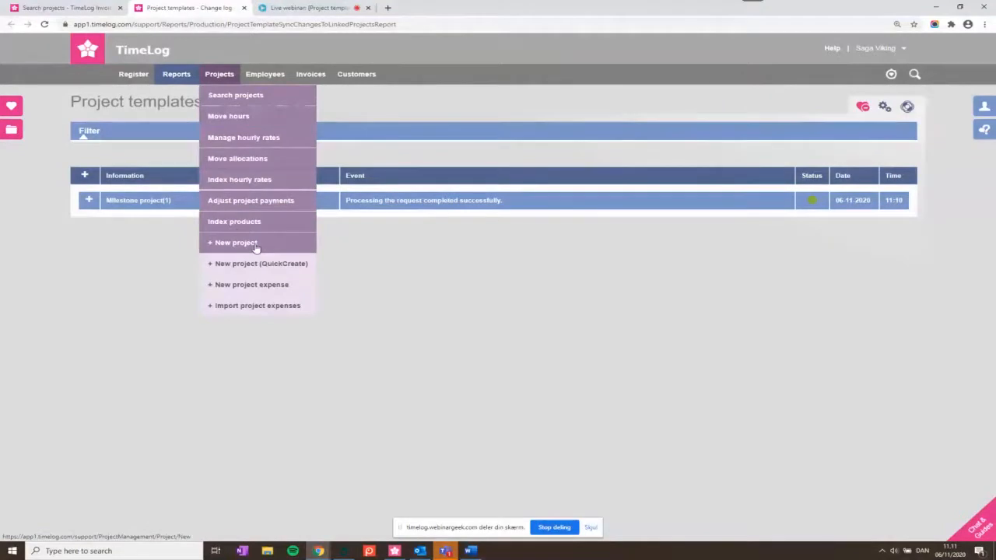
pyautogui.click(297, 269)
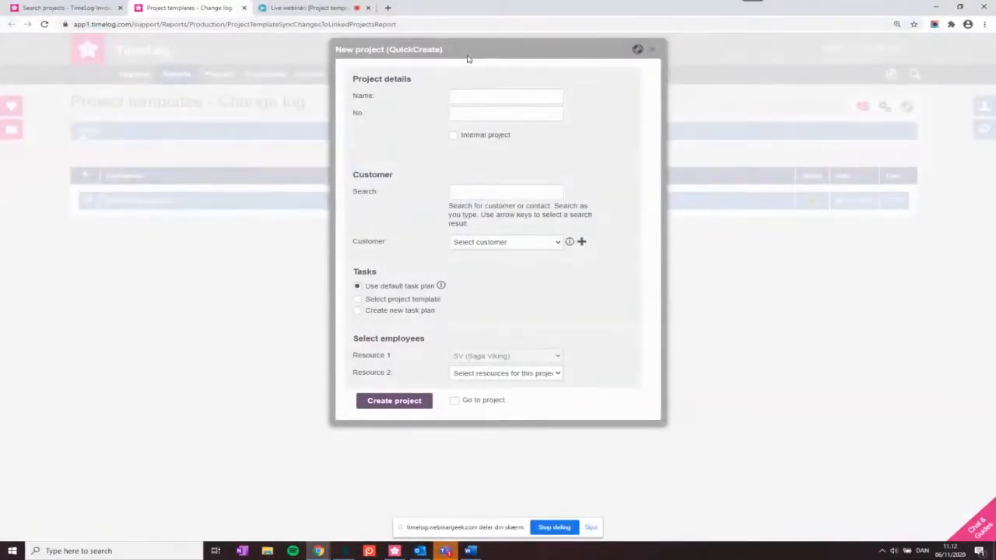
pyautogui.click(468, 95)
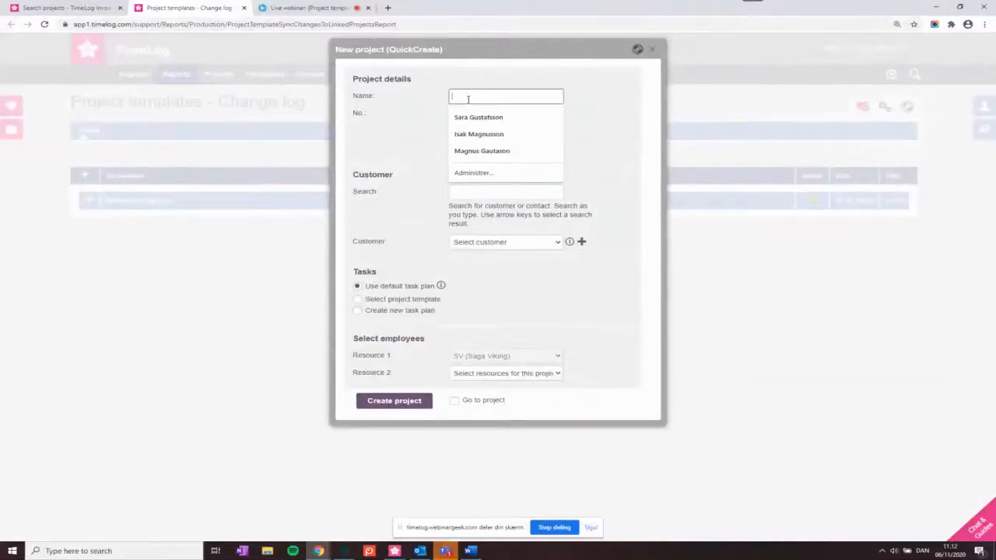
pyautogui.write('fi')
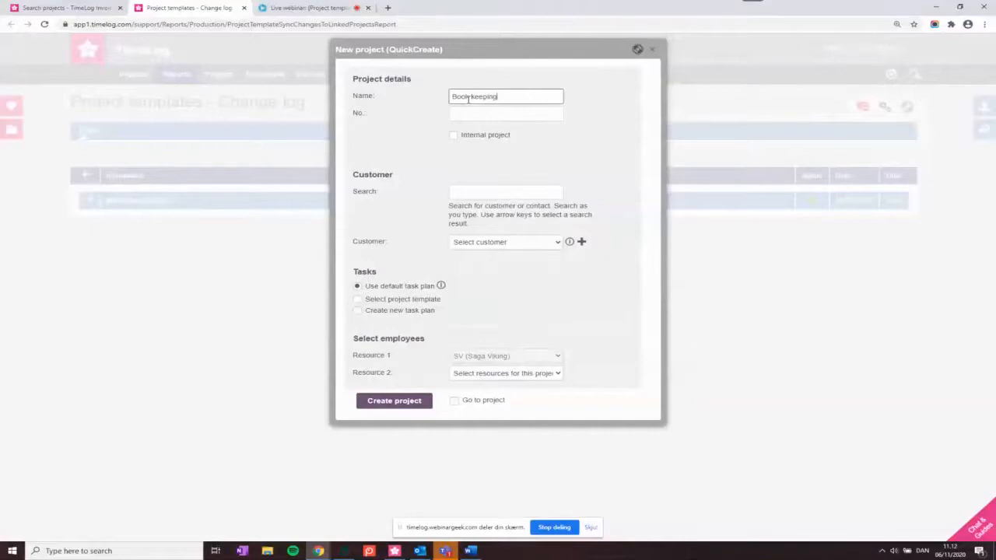
pyautogui.write('customer name')
pyautogui.click(476, 112)
pyautogui.write('56')
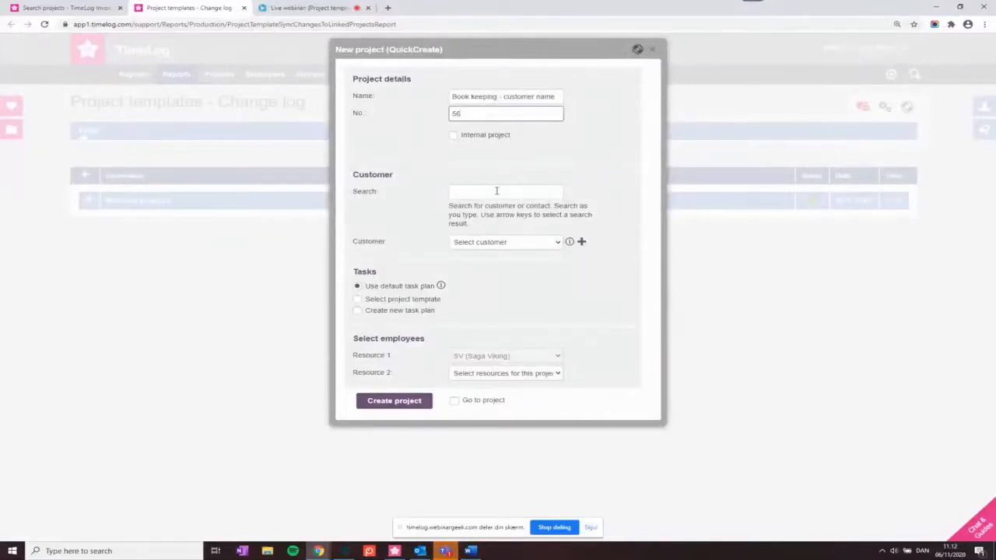
# Set the new project's customer to Doxa Film and its currency to Australske dollar (AUD)
pyautogui.click(516, 243)
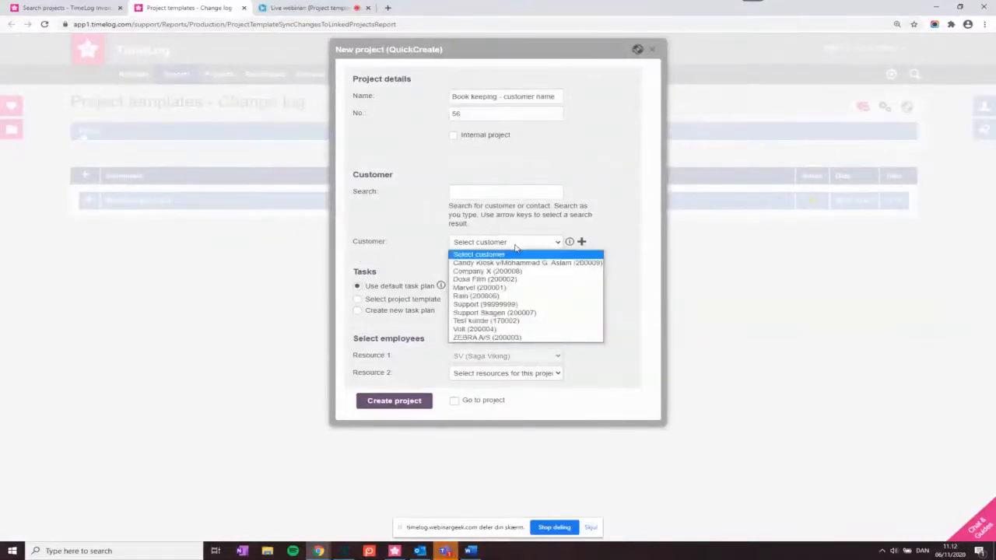
pyautogui.click(517, 279)
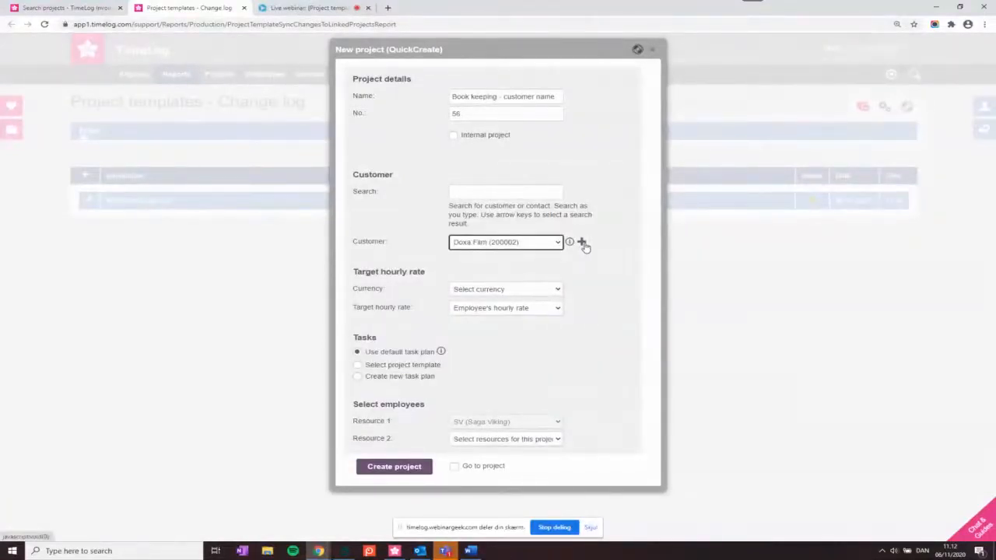
pyautogui.click(520, 292)
pyautogui.click(510, 326)
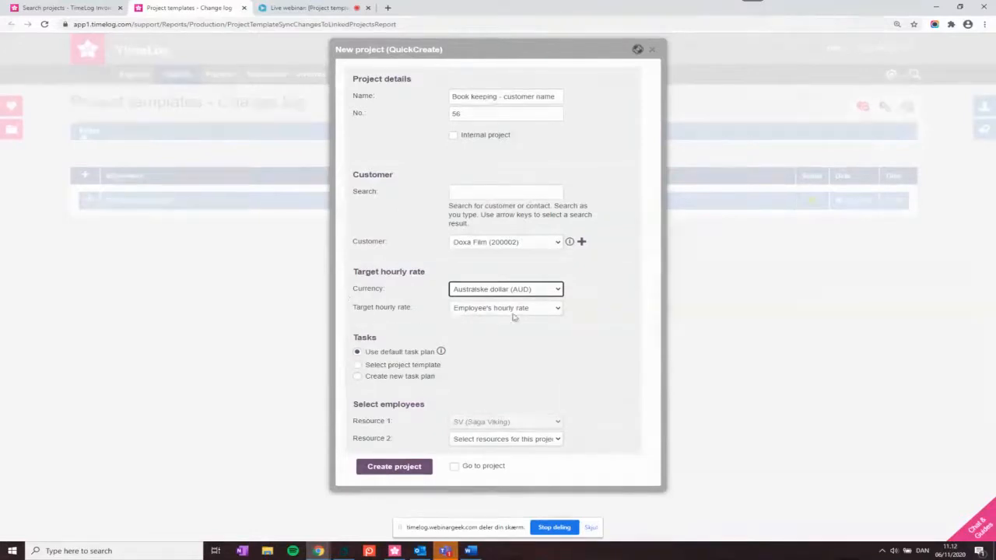
# Base the new project's tasks on the Bookkeping project template
pyautogui.click(357, 366)
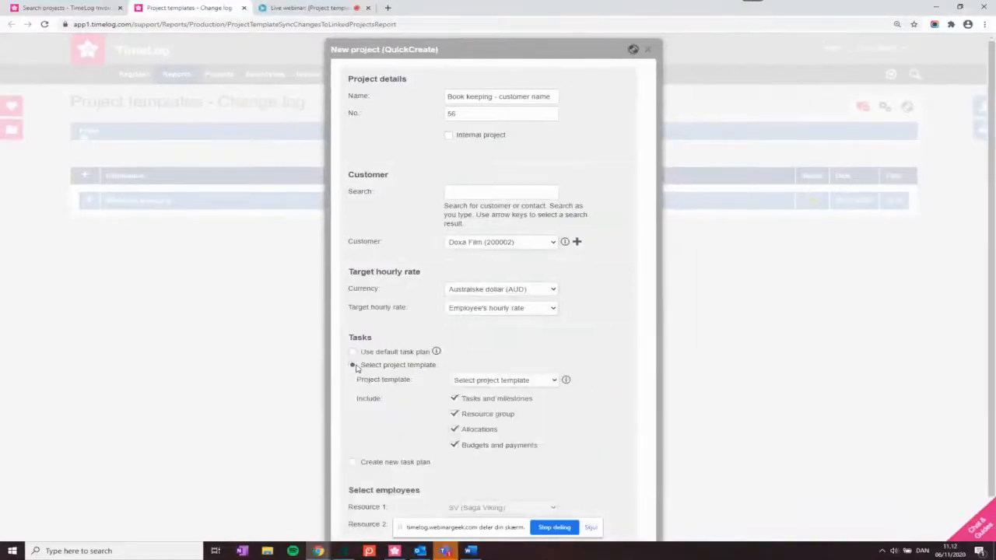
pyautogui.click(545, 381)
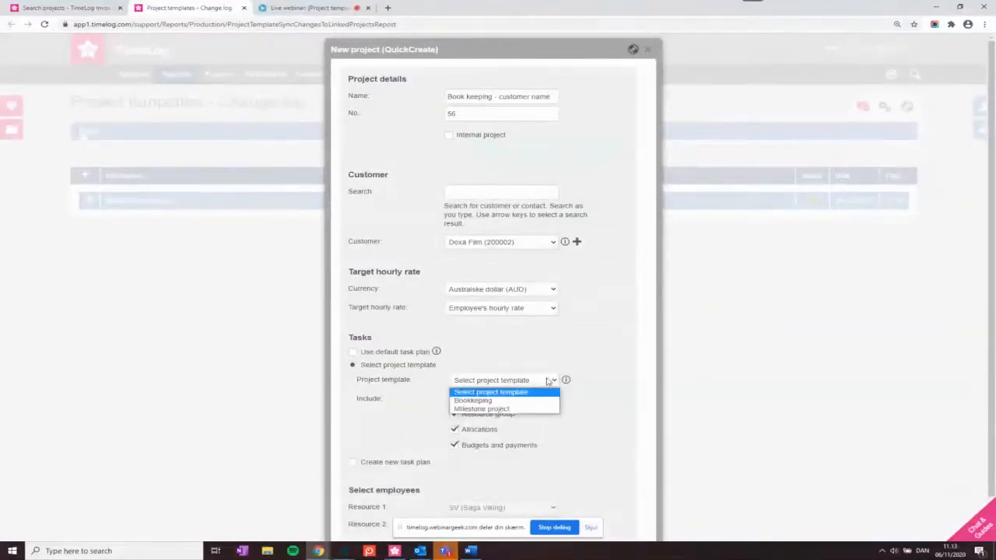
pyautogui.click(482, 401)
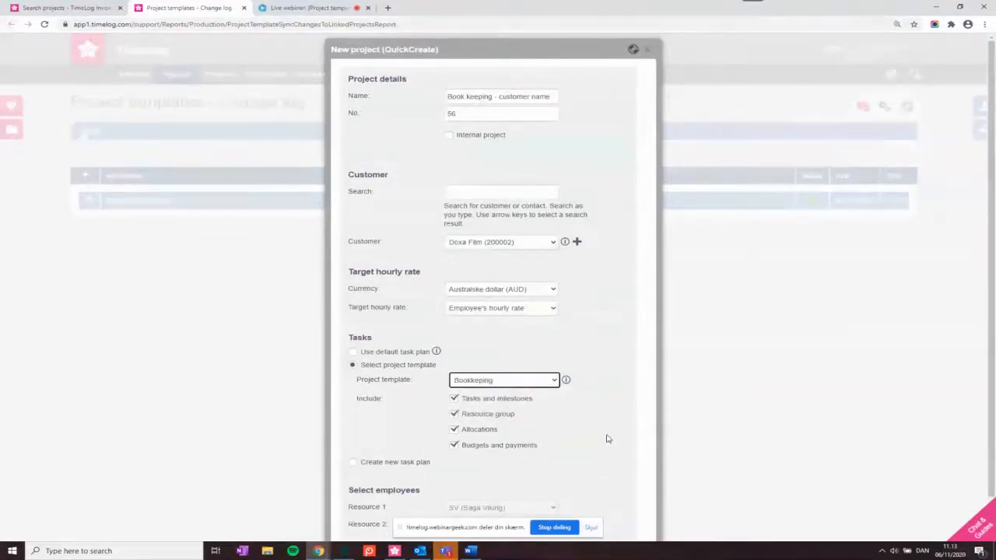
# Create the project with tasks and milestones, resource group, allocations, and budgets and payments included, and choose to go to the project
pyautogui.scroll(-1, 608, 439)
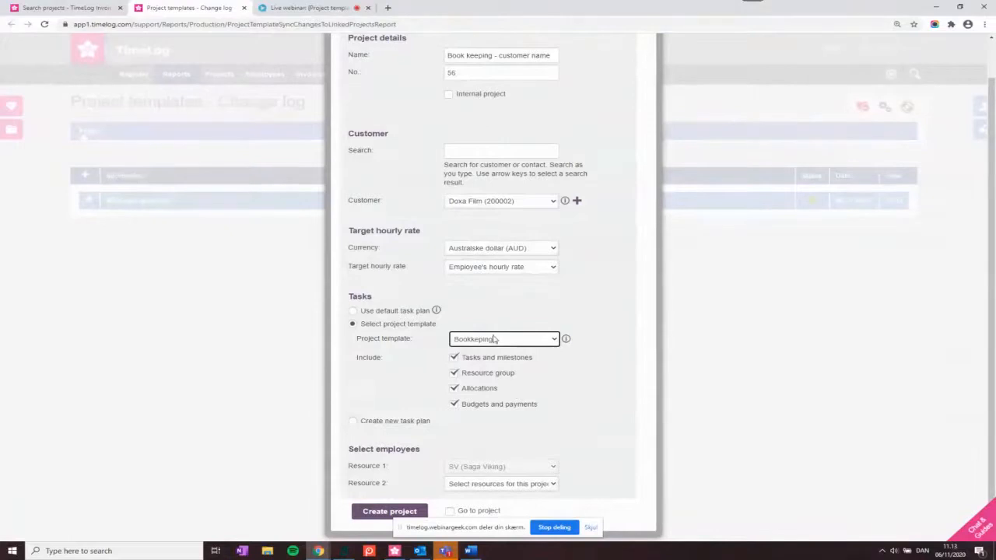
pyautogui.click(454, 390)
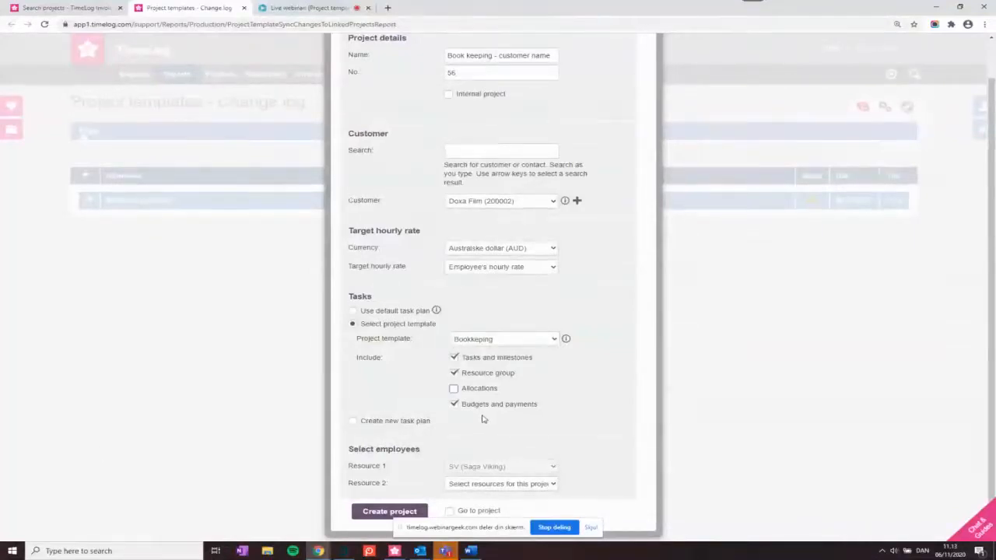
pyautogui.click(454, 390)
pyautogui.click(449, 512)
pyautogui.click(372, 517)
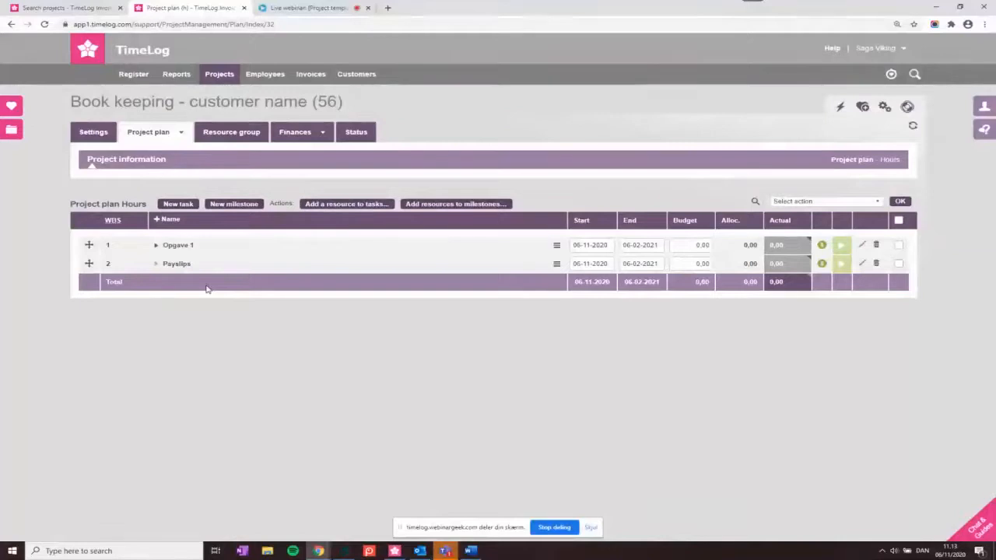
# Examine the employees allocated to the Opgave 1 task, and open the project's contracts to view the Time & material contract
pyautogui.click(156, 246)
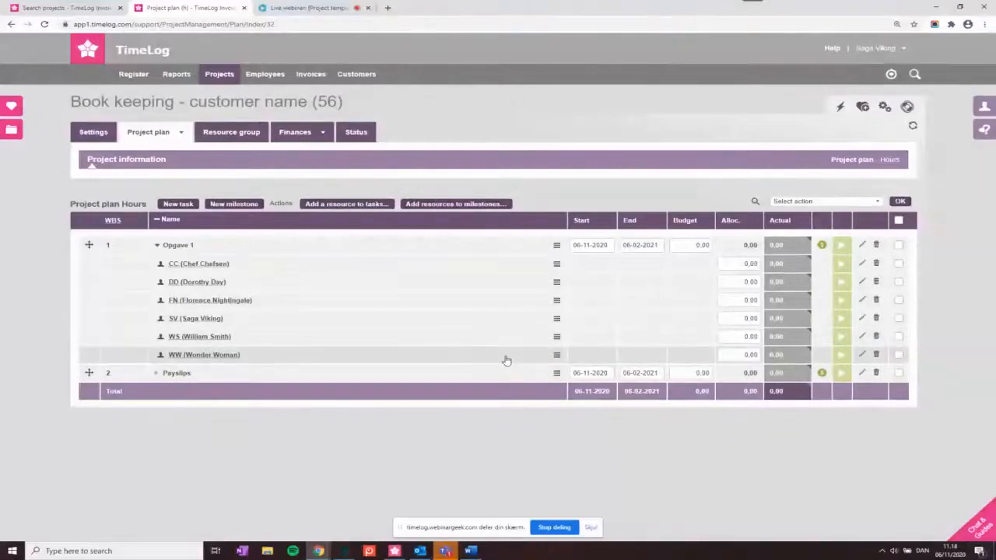
pyautogui.click(157, 245)
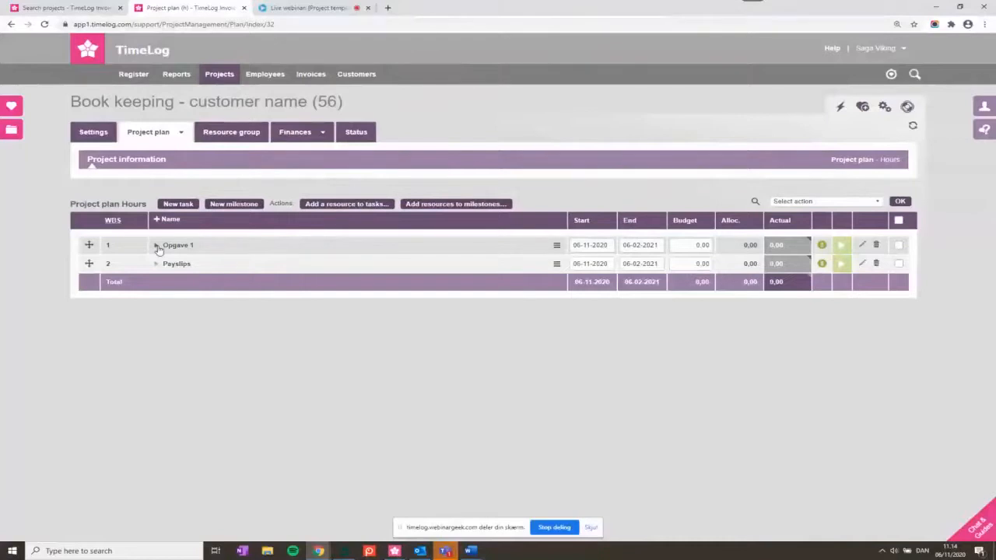
pyautogui.click(317, 138)
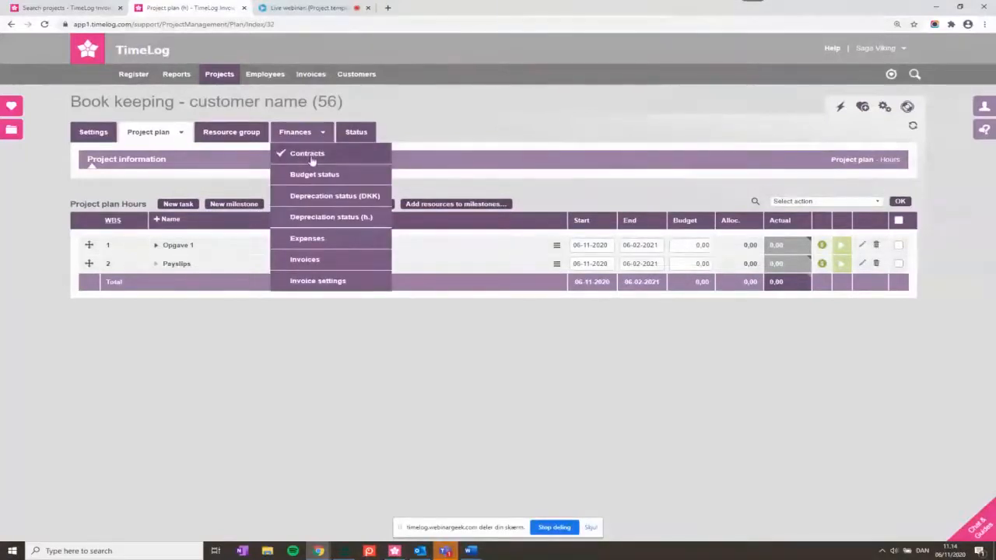
pyautogui.click(311, 155)
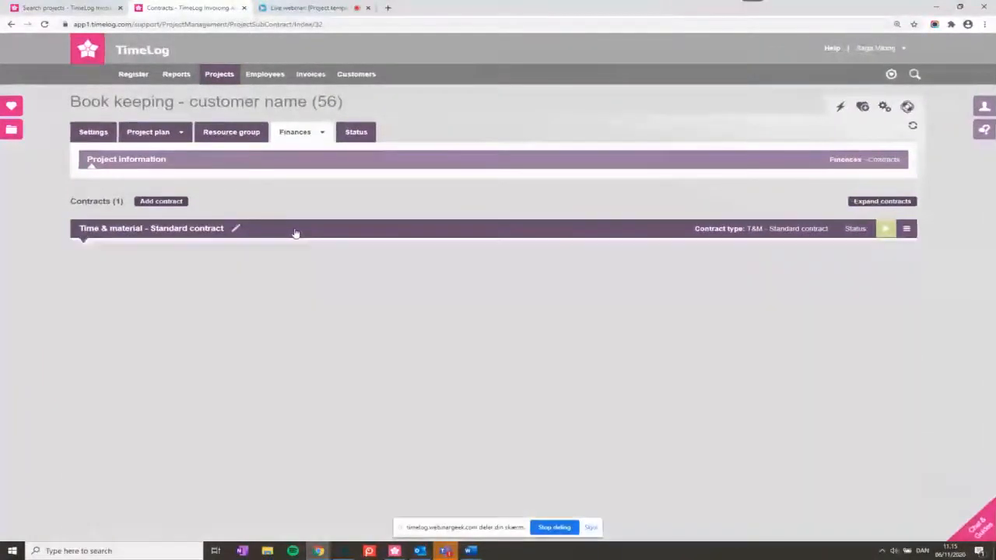
pyautogui.click(262, 234)
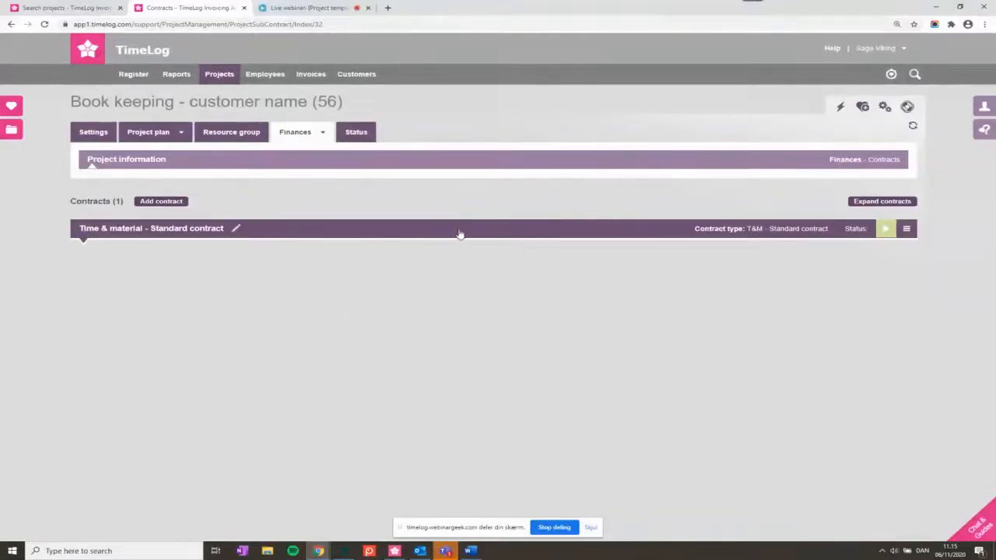
pyautogui.click(161, 202)
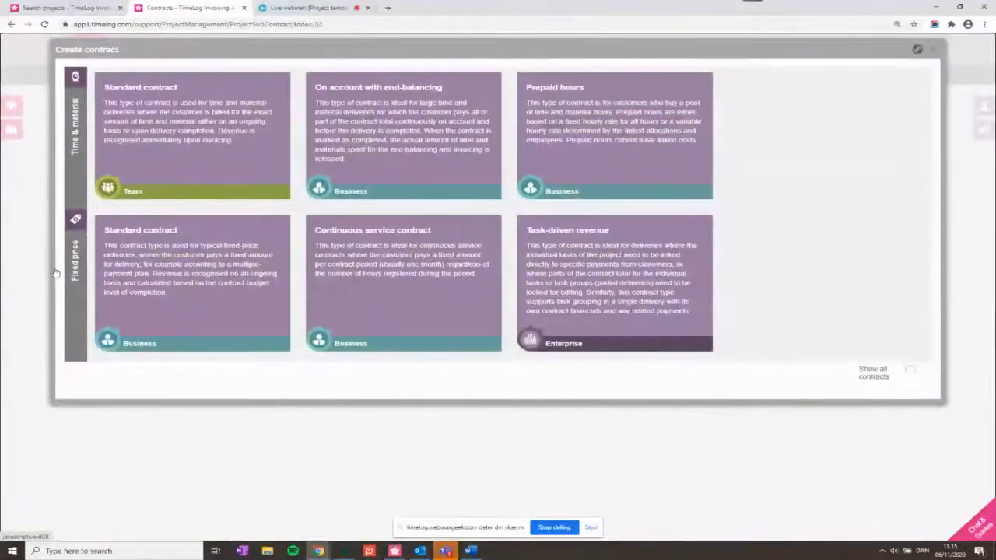
pyautogui.click(223, 283)
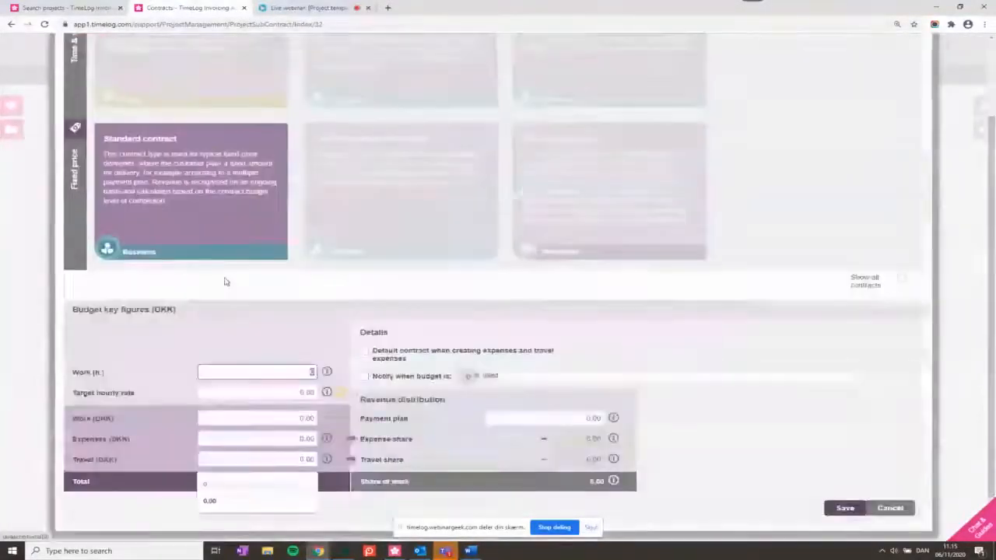
pyautogui.click(869, 507)
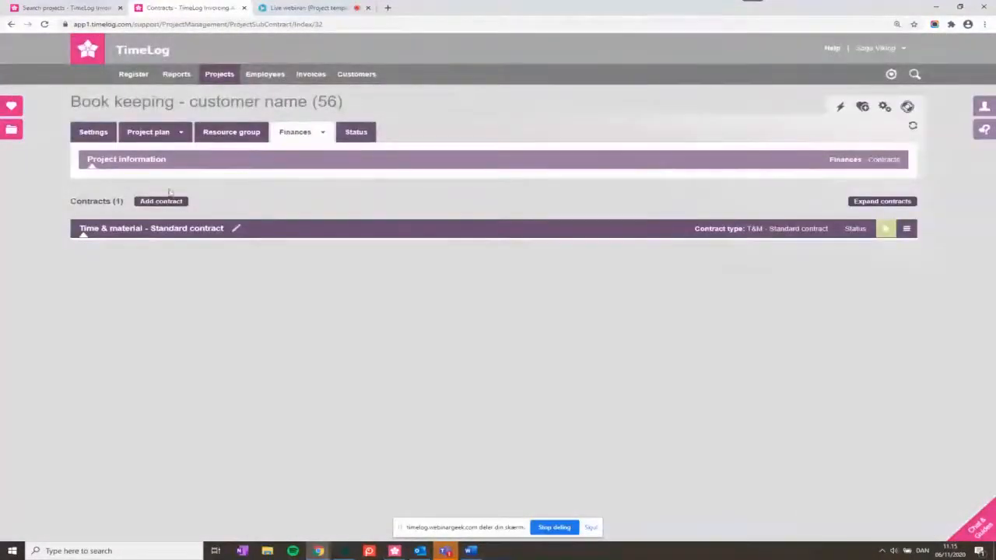
# Add a fixed price Standard contract to the project, keeping the default budget key figures
pyautogui.click(168, 202)
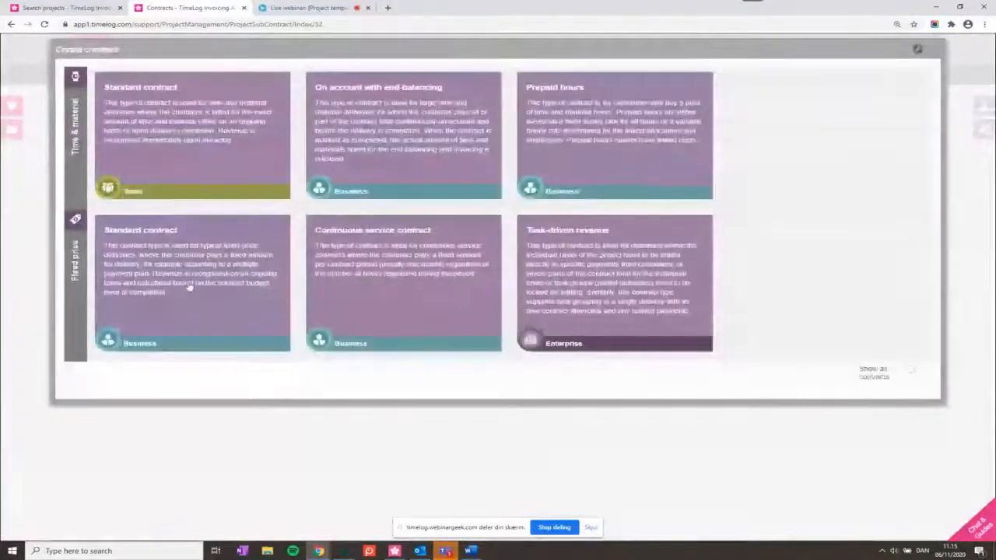
pyautogui.click(181, 266)
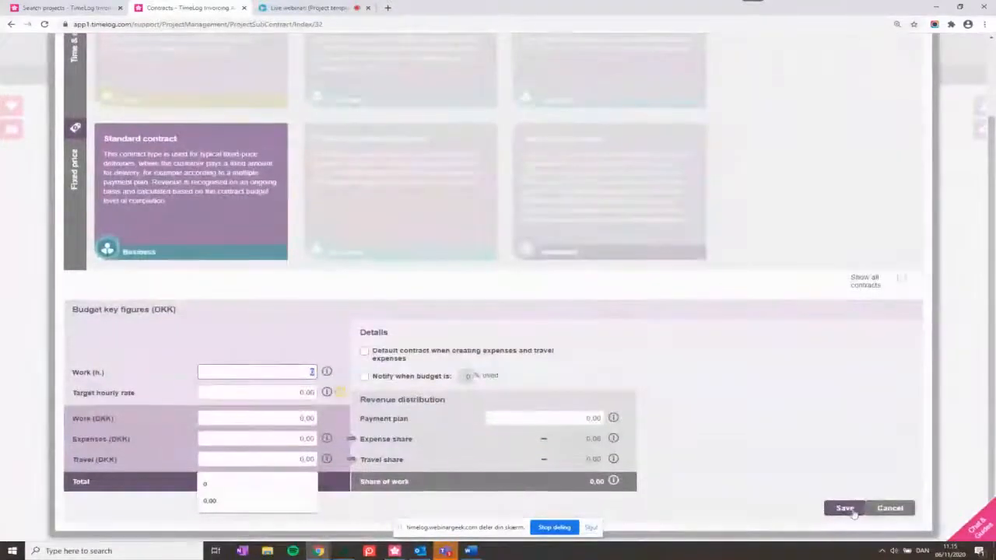
pyautogui.click(848, 510)
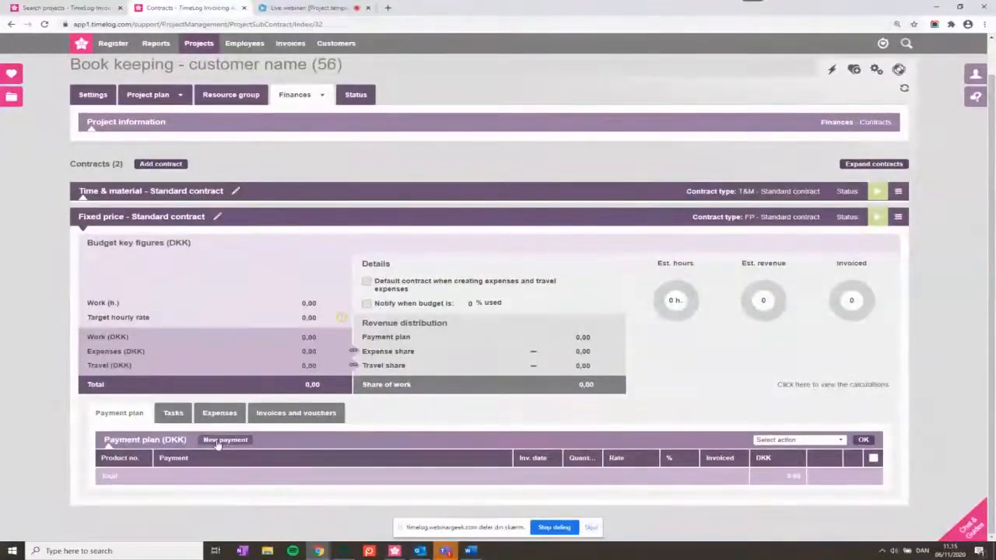
# Add a task to the project plan, linked to the Fixed price - Standard contract and named with the first suggested person's name
pyautogui.click(178, 102)
pyautogui.click(176, 116)
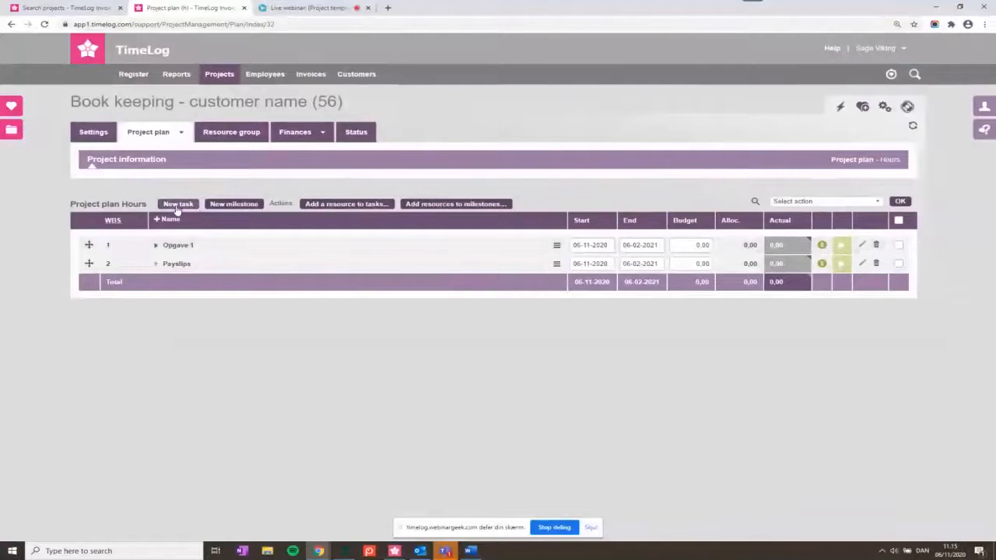
pyautogui.click(178, 204)
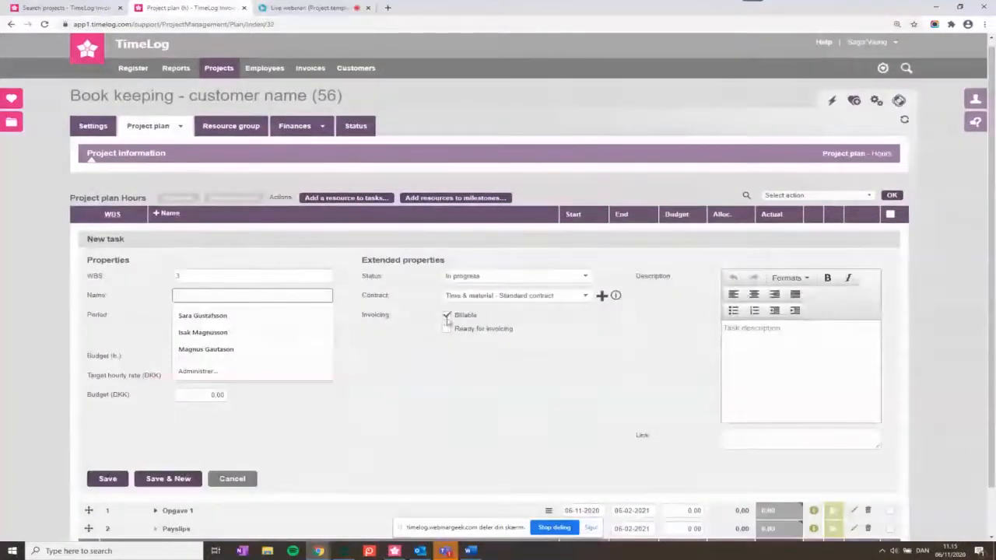
pyautogui.click(501, 296)
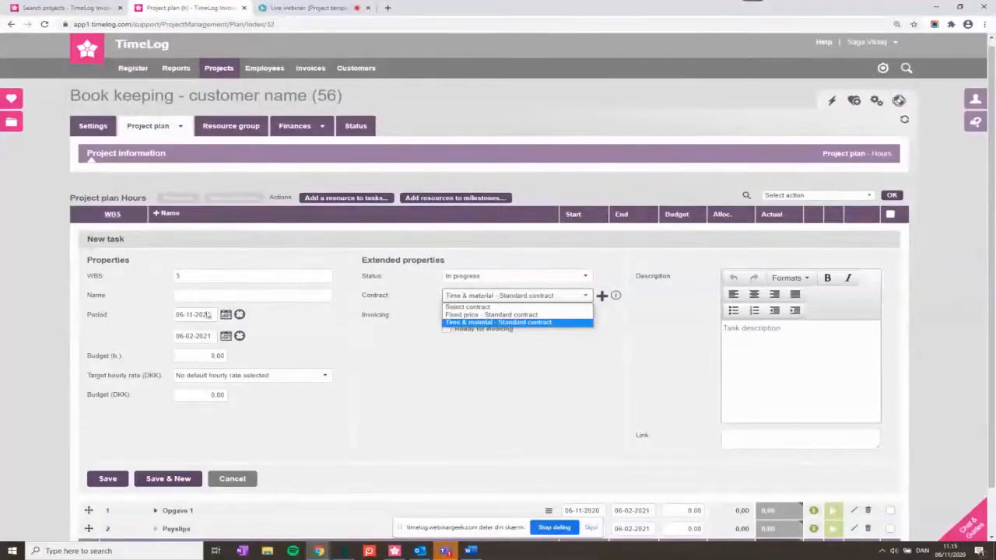
pyautogui.click(499, 315)
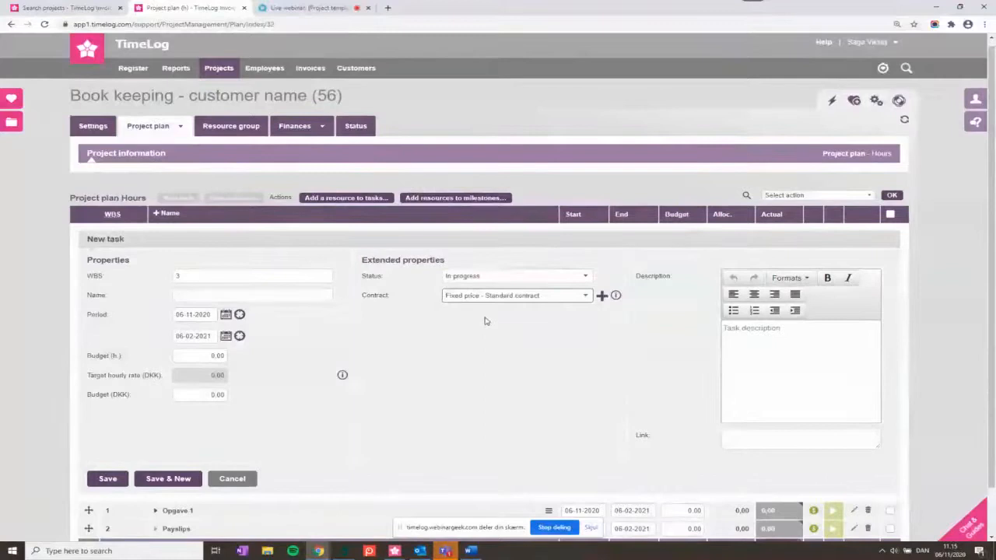
pyautogui.click(126, 484)
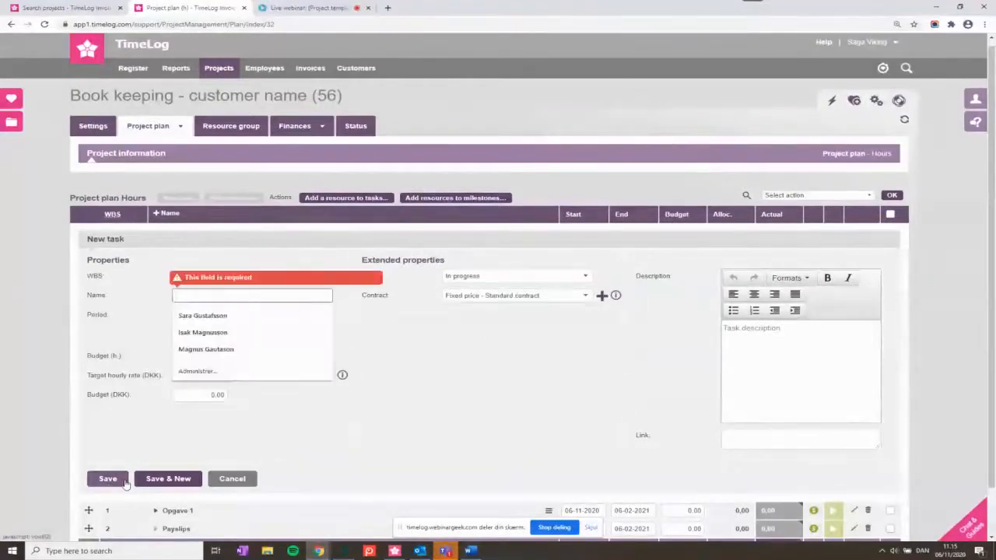
pyautogui.click(211, 309)
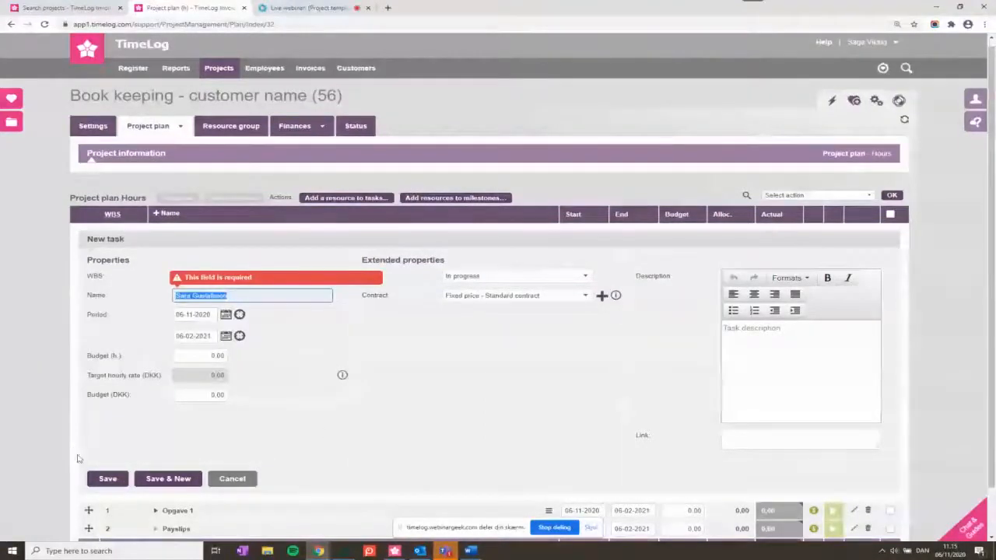
pyautogui.click(102, 479)
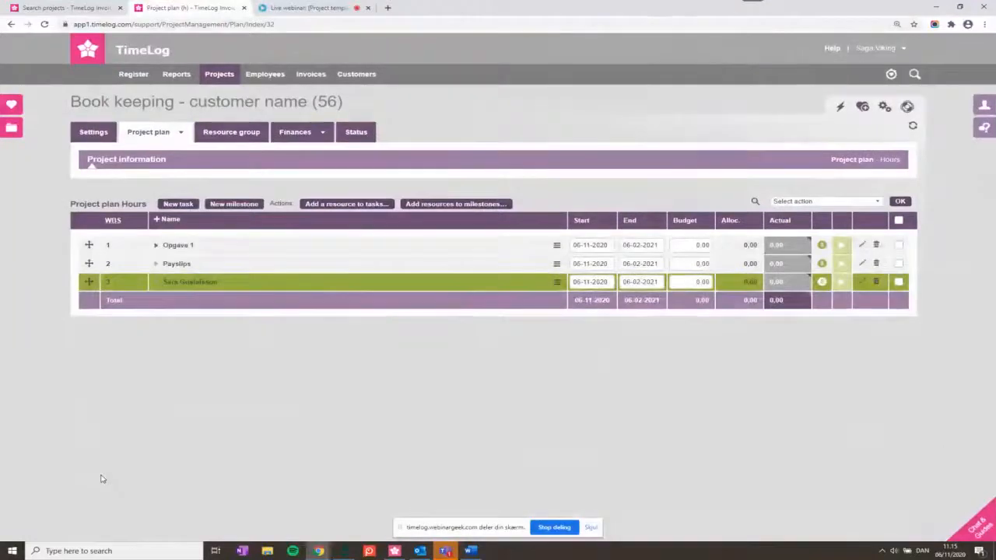